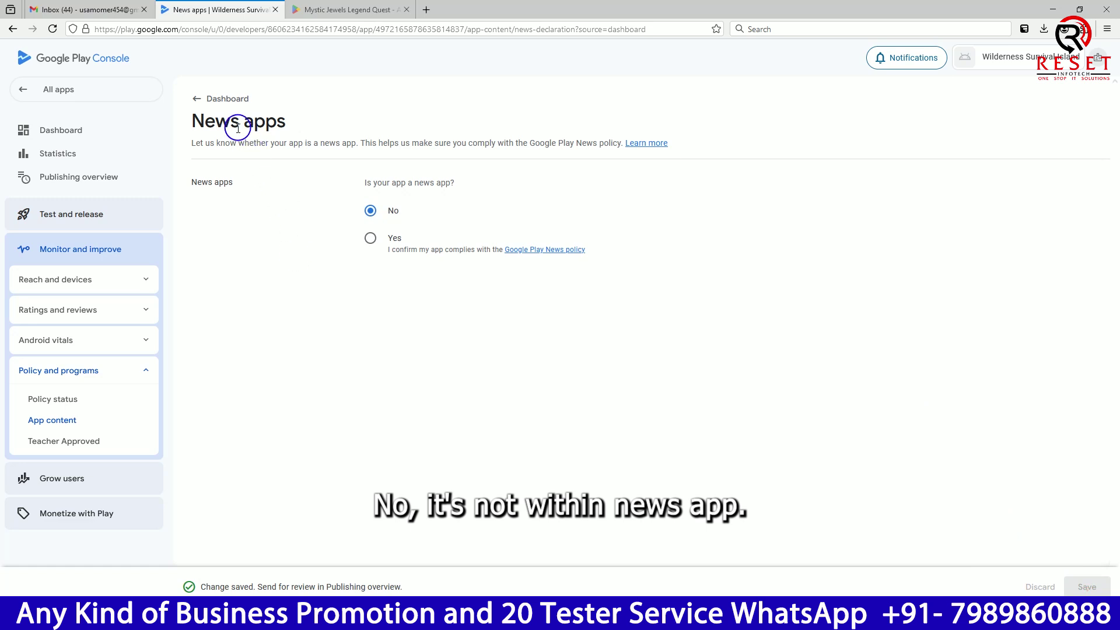
- Return to the app dashboard, open the Data safety questionnaire and proceed past its overview
{"action": "left_click", "coordinate": [199, 100]}
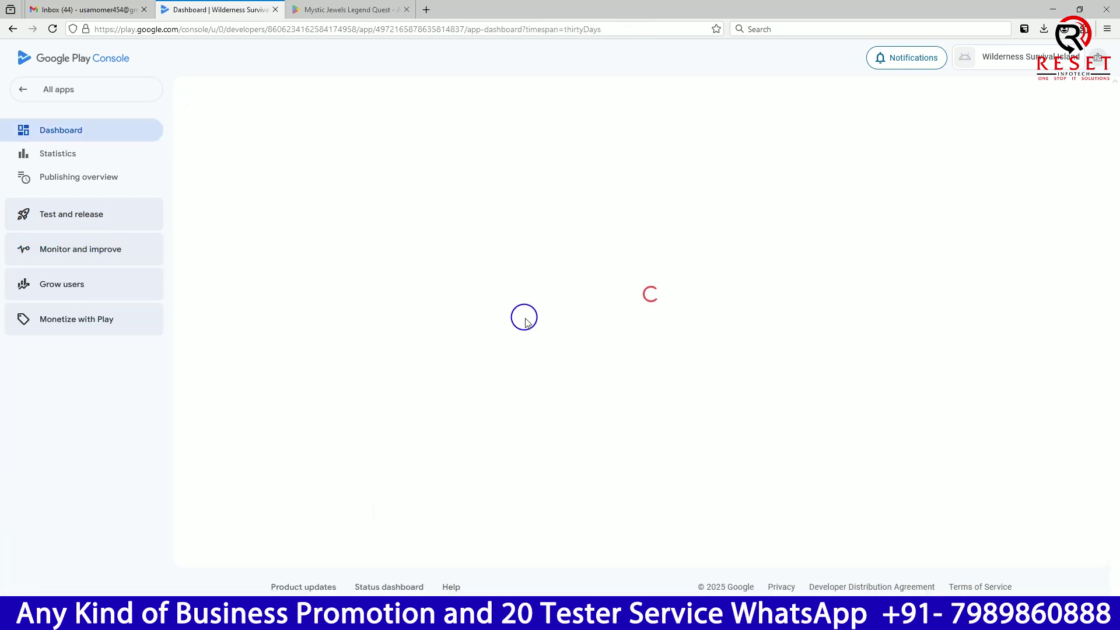
{"action": "scroll", "coordinate": [525, 322], "scroll_direction": "down", "scroll_amount": 3}
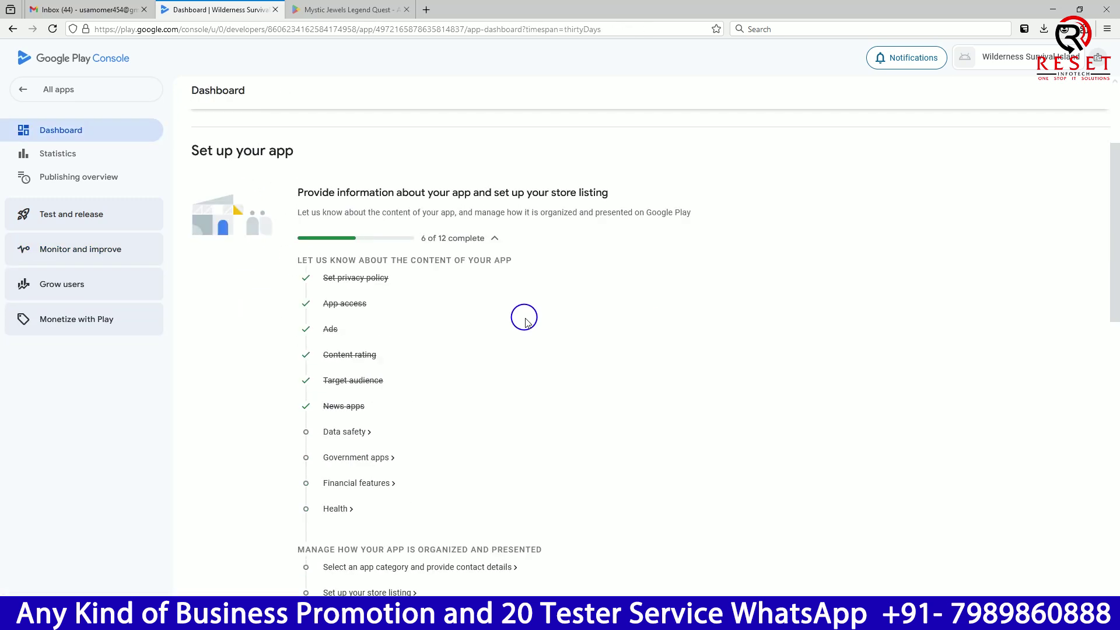
{"action": "left_click", "coordinate": [357, 431]}
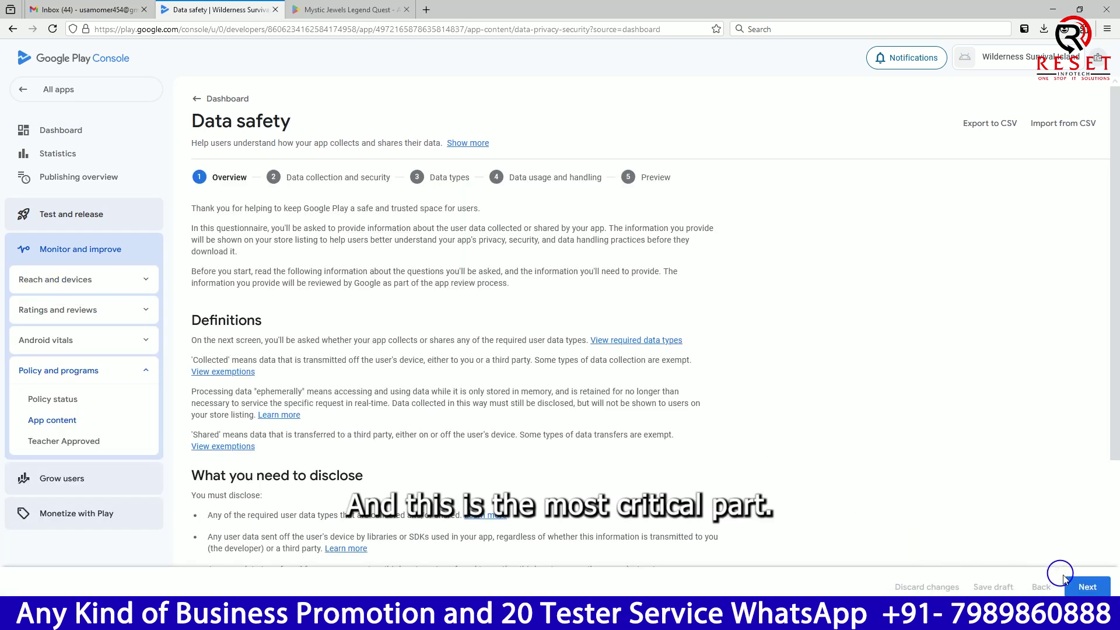
{"action": "left_click", "coordinate": [1085, 586]}
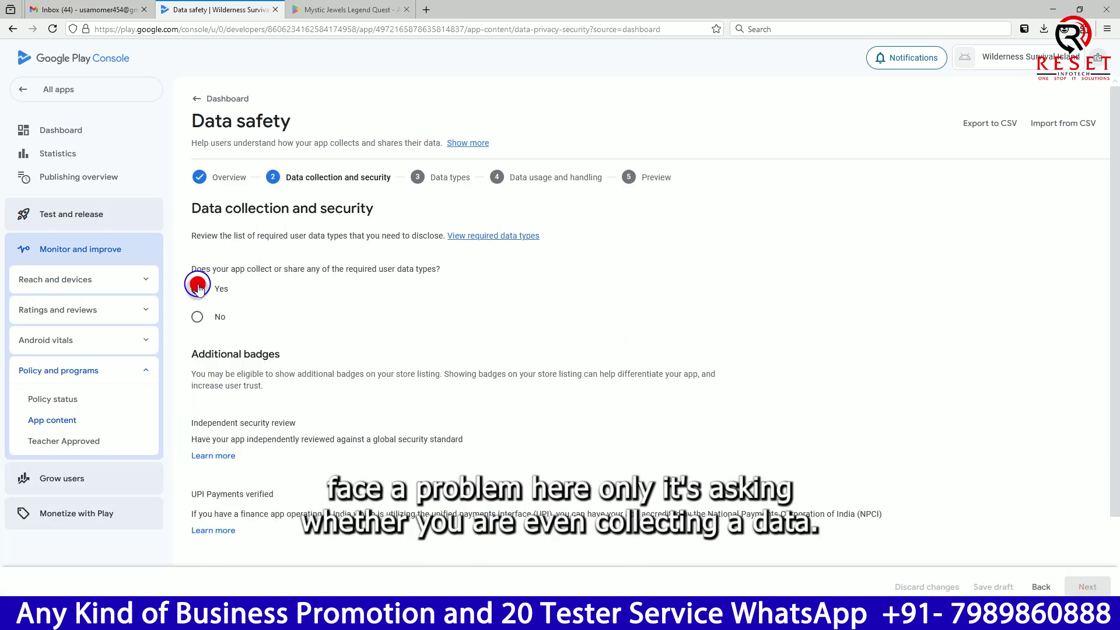
- Declare that the app collects user data encrypted in transit, with no account creation and no login through outside accounts, and continue
{"action": "left_click", "coordinate": [198, 286]}
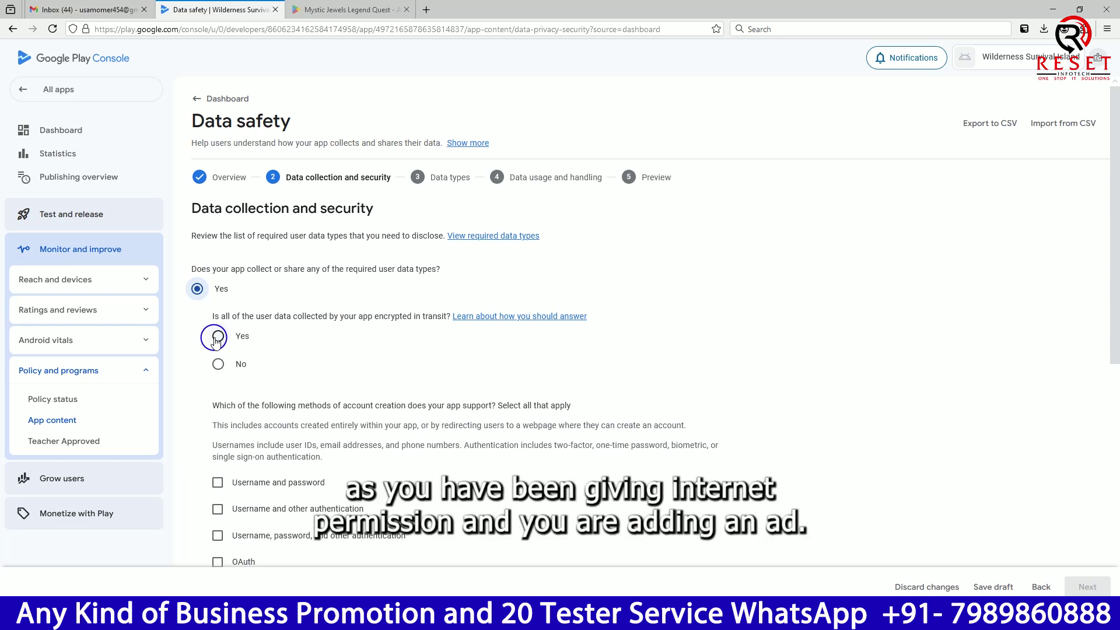
{"action": "left_click", "coordinate": [216, 337]}
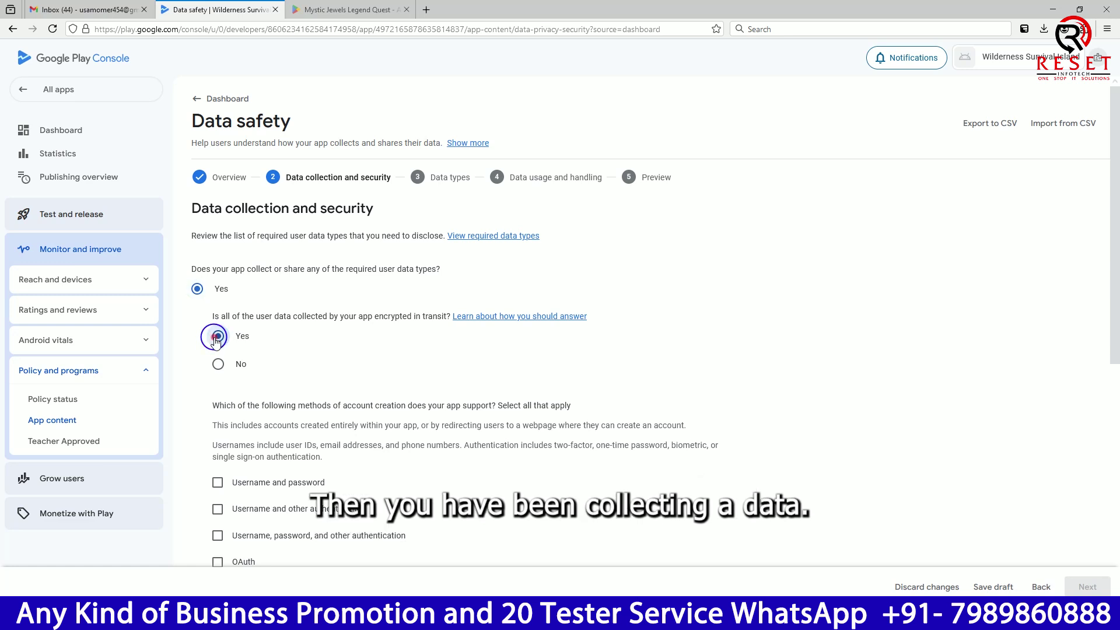
{"action": "scroll", "coordinate": [232, 350], "scroll_direction": "down", "scroll_amount": 4}
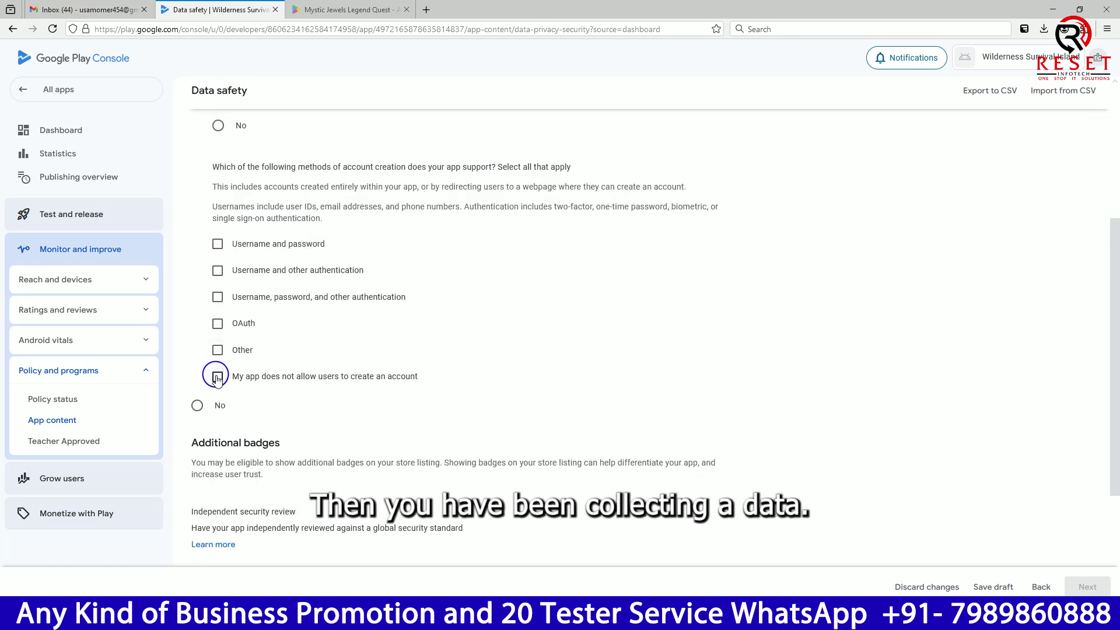
{"action": "left_click", "coordinate": [216, 376]}
{"action": "left_click", "coordinate": [241, 419]}
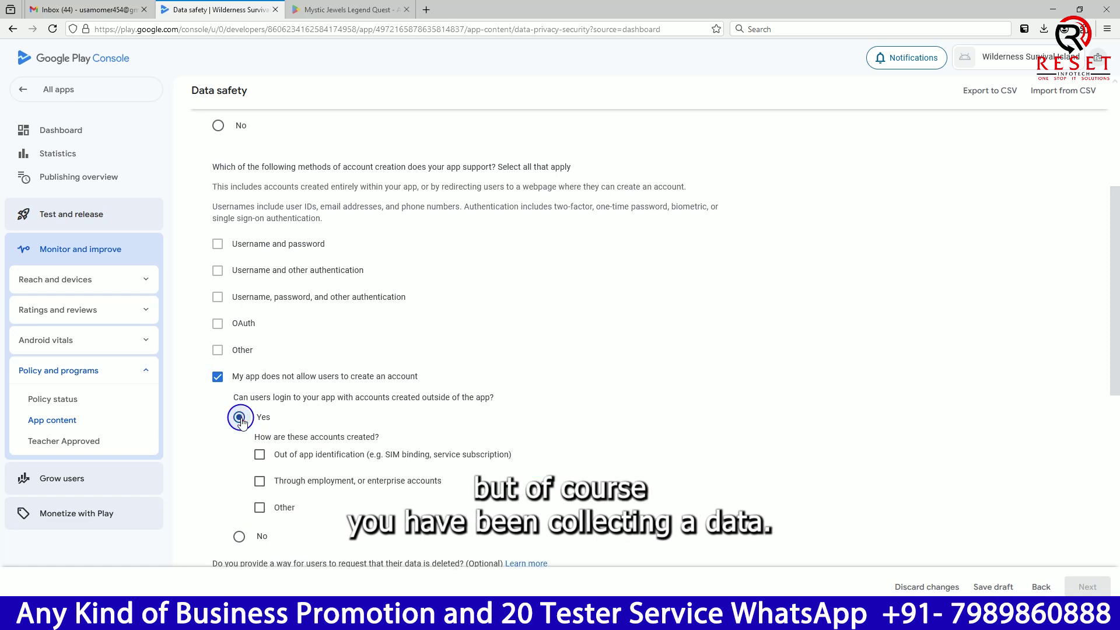
{"action": "left_click", "coordinate": [239, 535]}
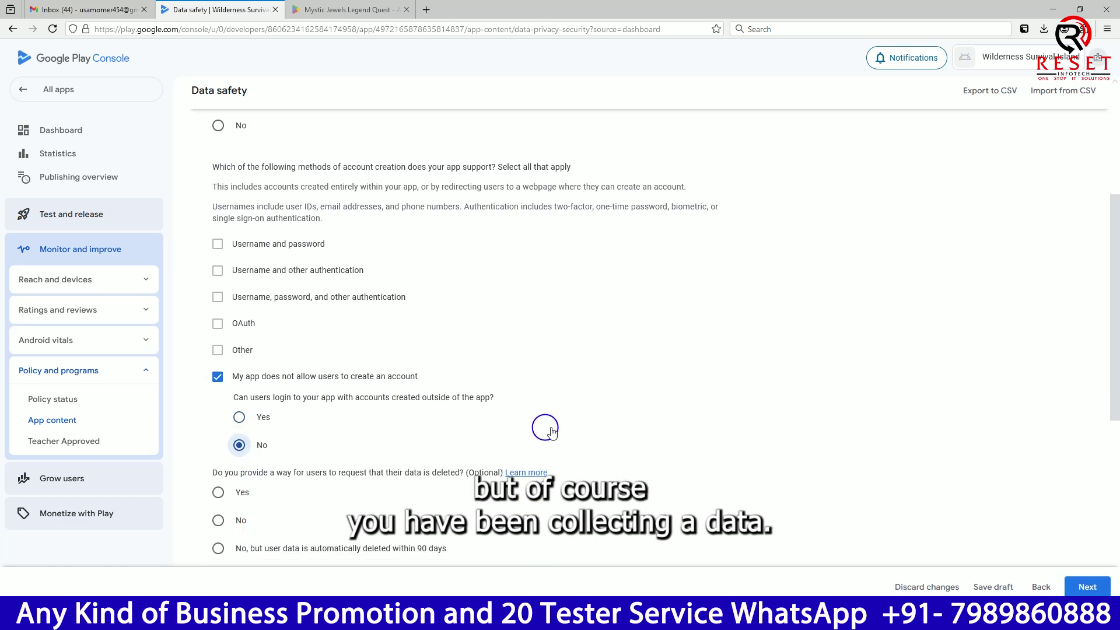
{"action": "left_click", "coordinate": [1085, 587]}
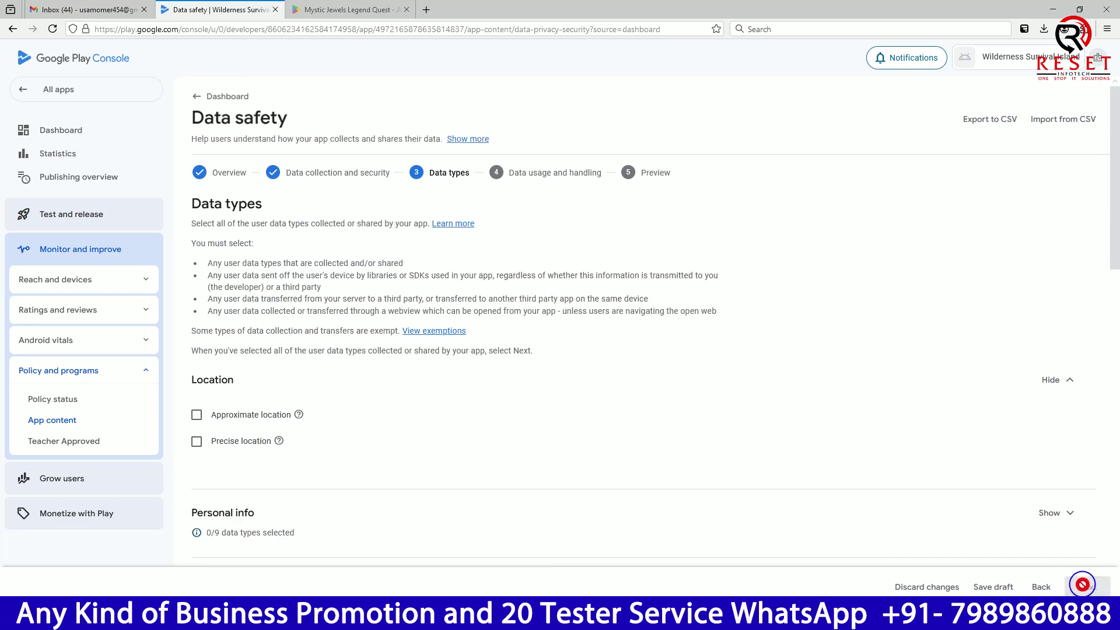
- Select Crash logs, Diagnostics and Device or other IDs as the collected data types and continue to data usage
{"action": "scroll", "coordinate": [914, 402], "scroll_direction": "down", "scroll_amount": 10}
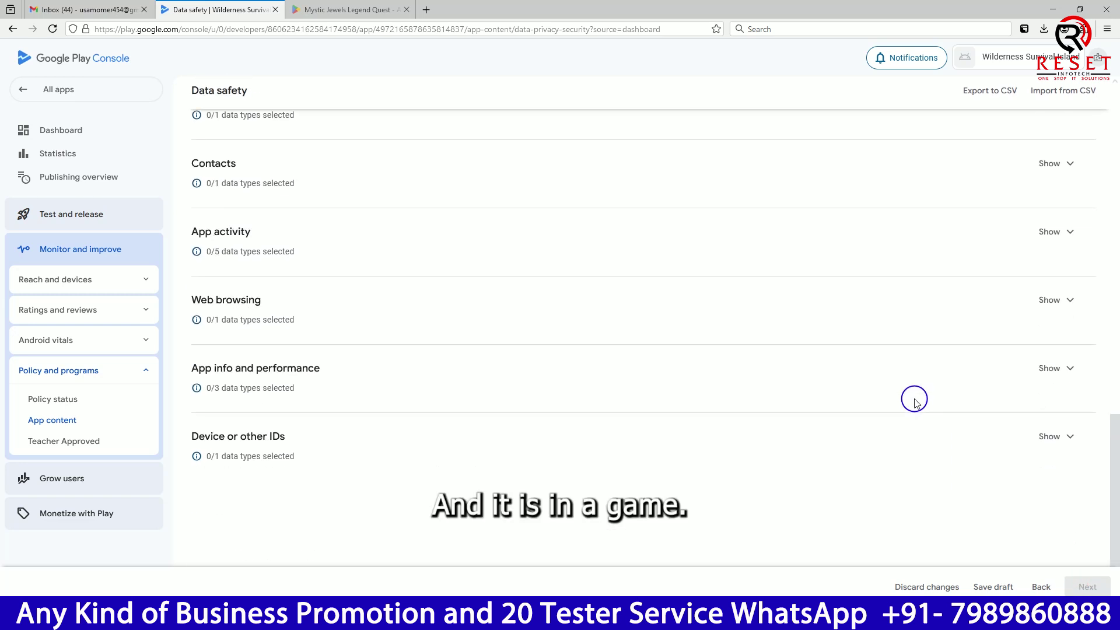
{"action": "left_click", "coordinate": [1063, 369]}
{"action": "scroll", "coordinate": [300, 425], "scroll_direction": "down", "scroll_amount": 1}
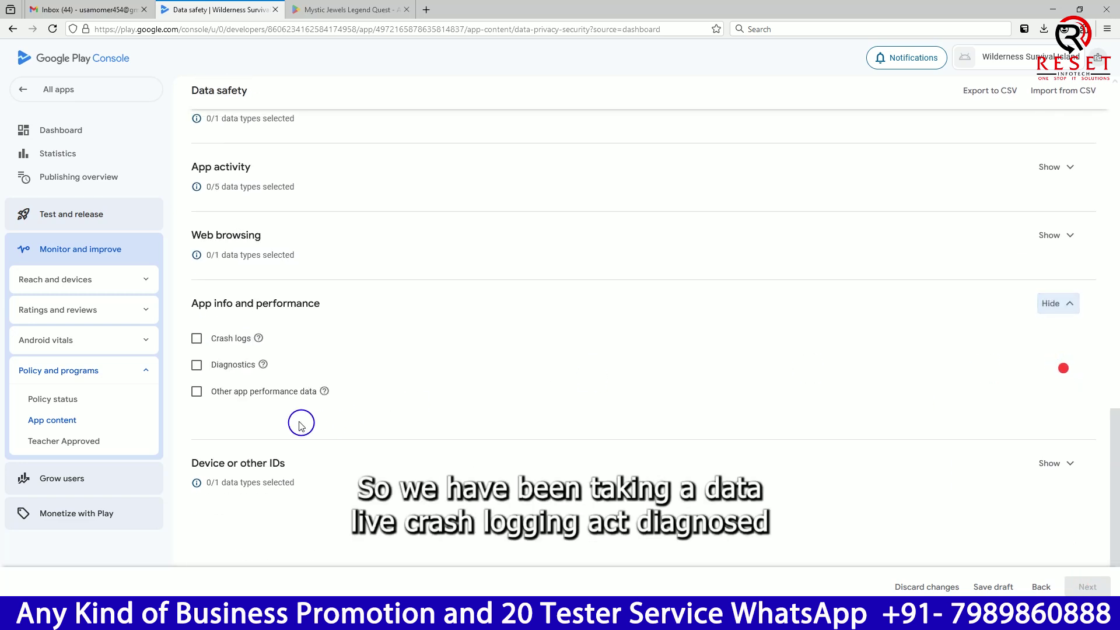
{"action": "left_click", "coordinate": [197, 338]}
{"action": "left_click", "coordinate": [197, 364]}
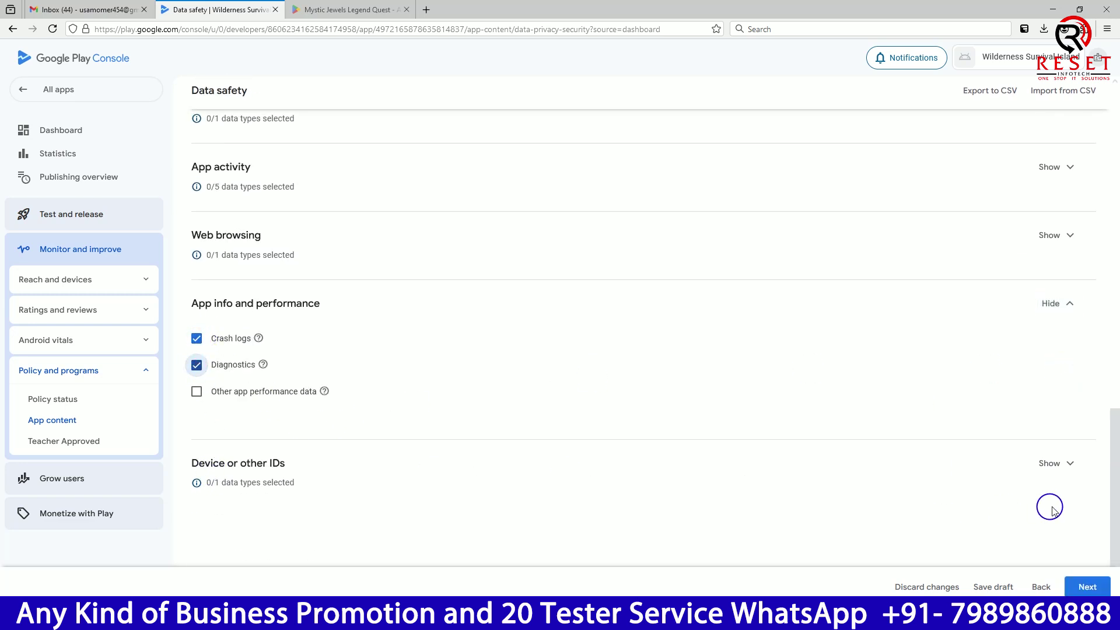
{"action": "left_click", "coordinate": [1072, 452]}
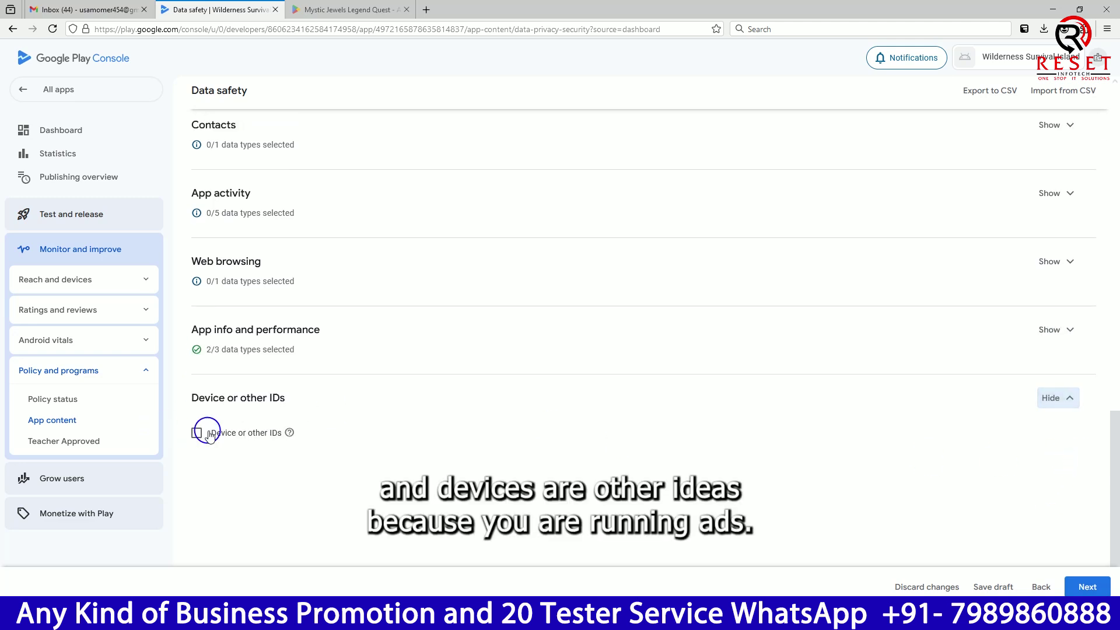
{"action": "left_click", "coordinate": [204, 433]}
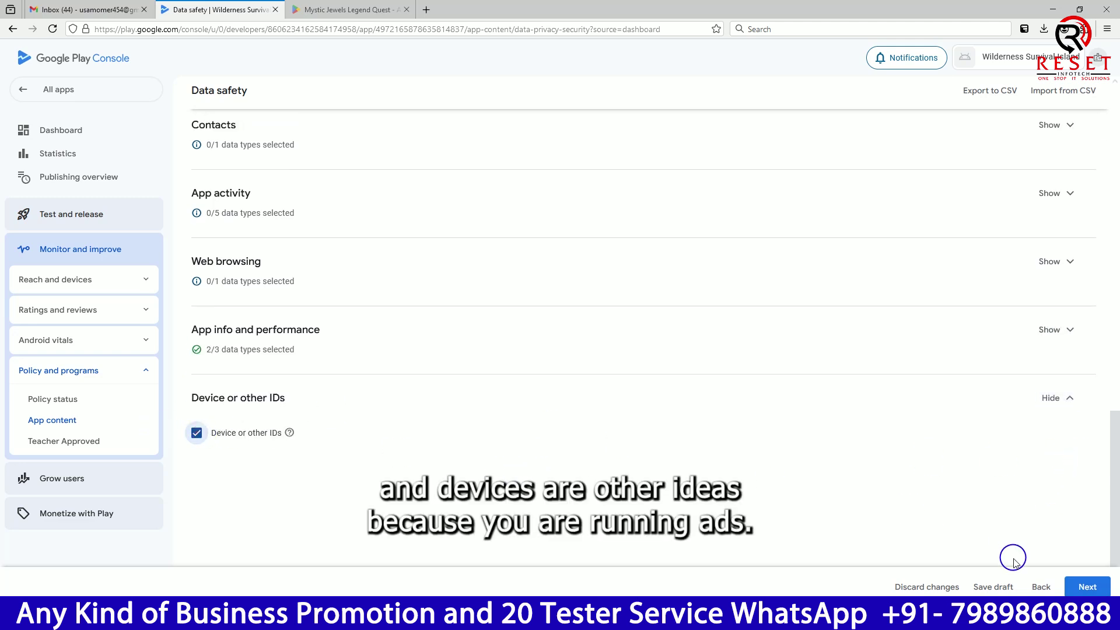
{"action": "left_click", "coordinate": [1087, 587]}
- Declare crash logs as collected, not processed ephemerally and optional for users, for app functionality, analytics and advertising or marketing, and save
{"action": "left_click", "coordinate": [1053, 364]}
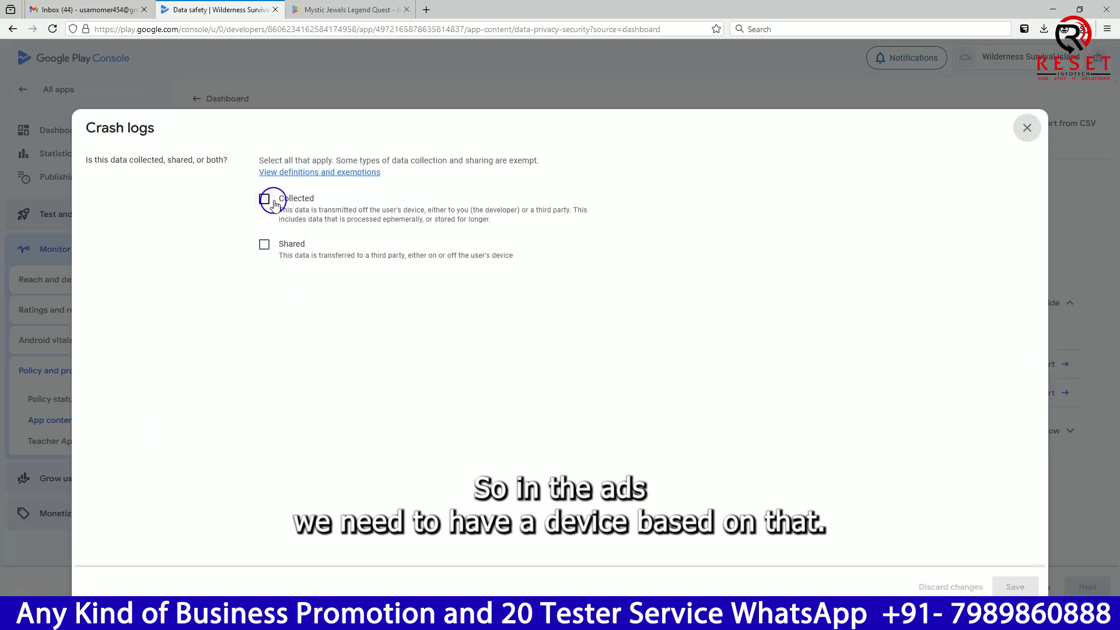
{"action": "left_click", "coordinate": [265, 199]}
{"action": "left_click", "coordinate": [262, 406]}
{"action": "left_click", "coordinate": [265, 476]}
{"action": "scroll", "coordinate": [350, 379], "scroll_direction": "down", "scroll_amount": 4}
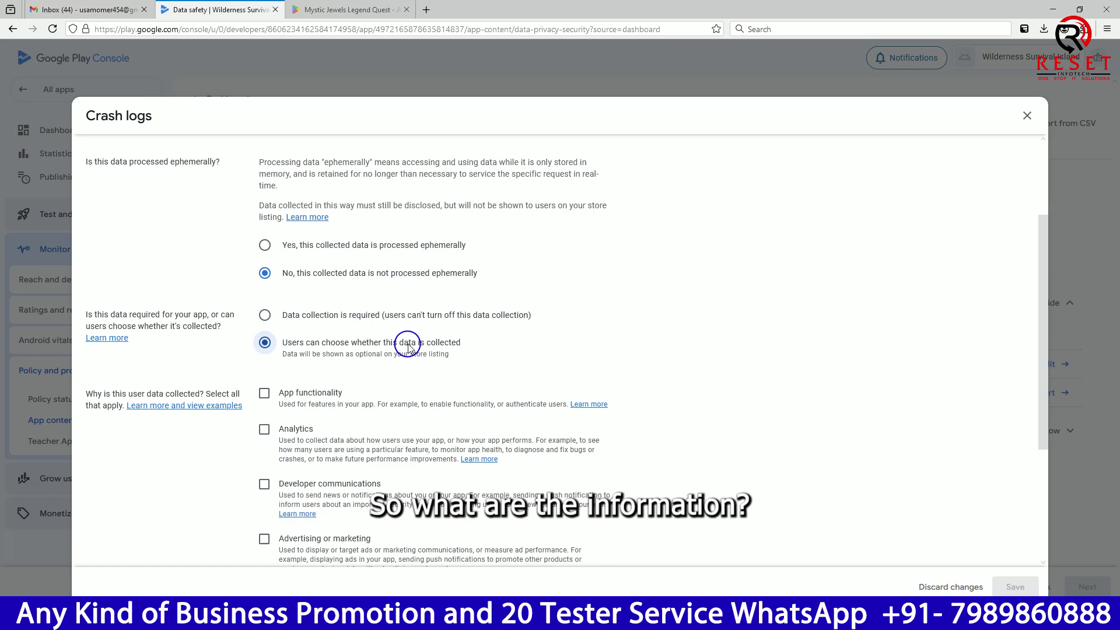
{"action": "left_click", "coordinate": [264, 298]}
{"action": "left_click", "coordinate": [264, 331]}
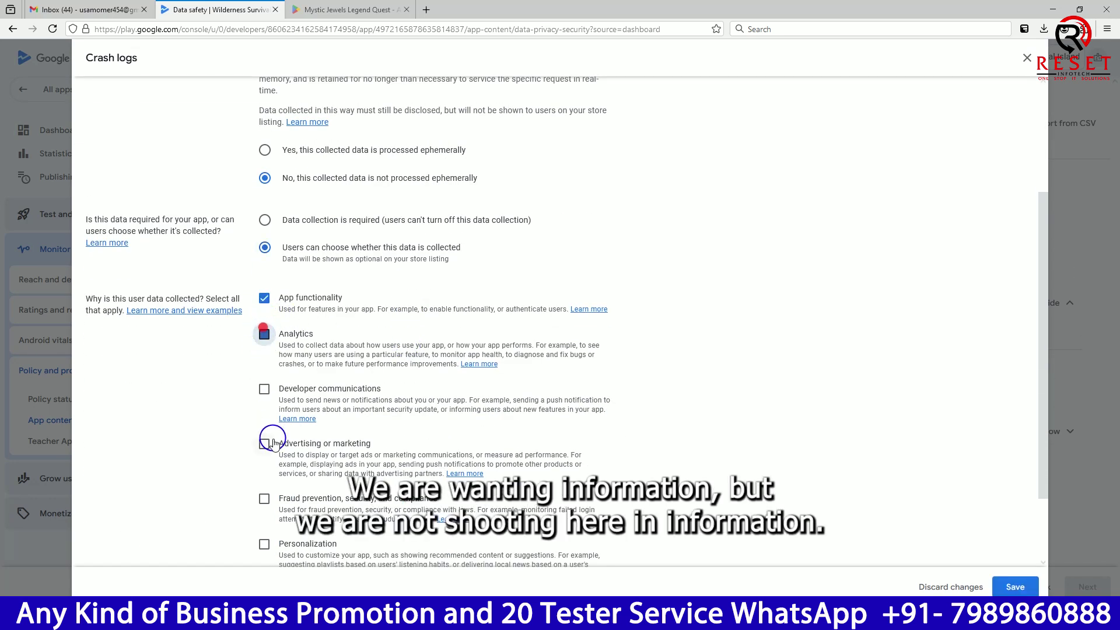
{"action": "left_click", "coordinate": [266, 444]}
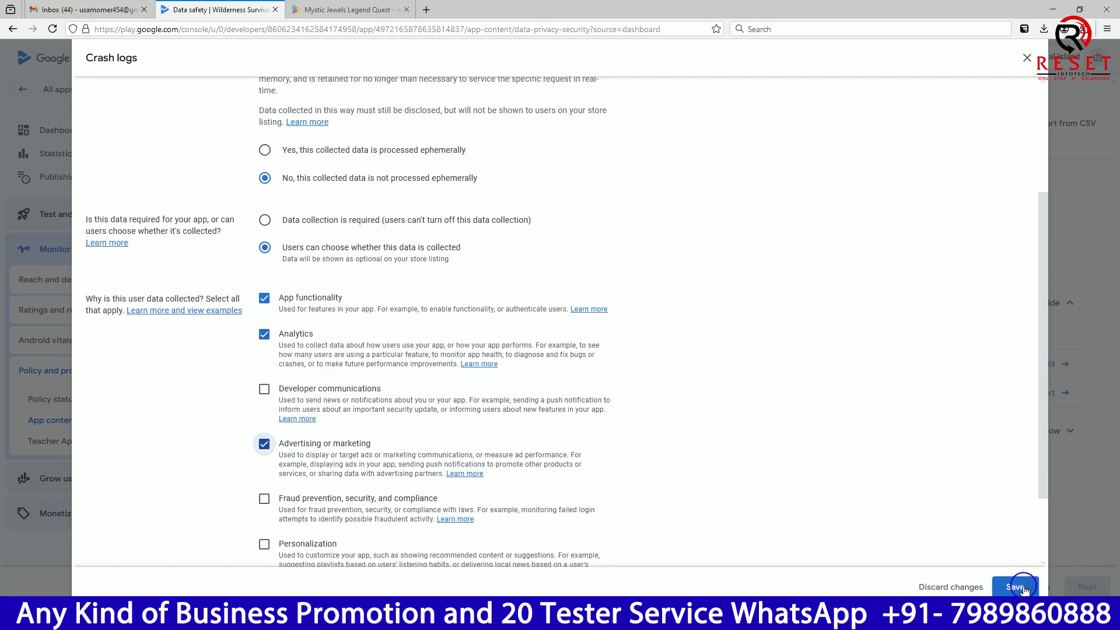
{"action": "left_click", "coordinate": [1022, 586]}
- Declare diagnostics as collected, not ephemeral and user-optional, for app functionality, analytics and advertising or marketing, and save the answers
{"action": "left_click", "coordinate": [1050, 393]}
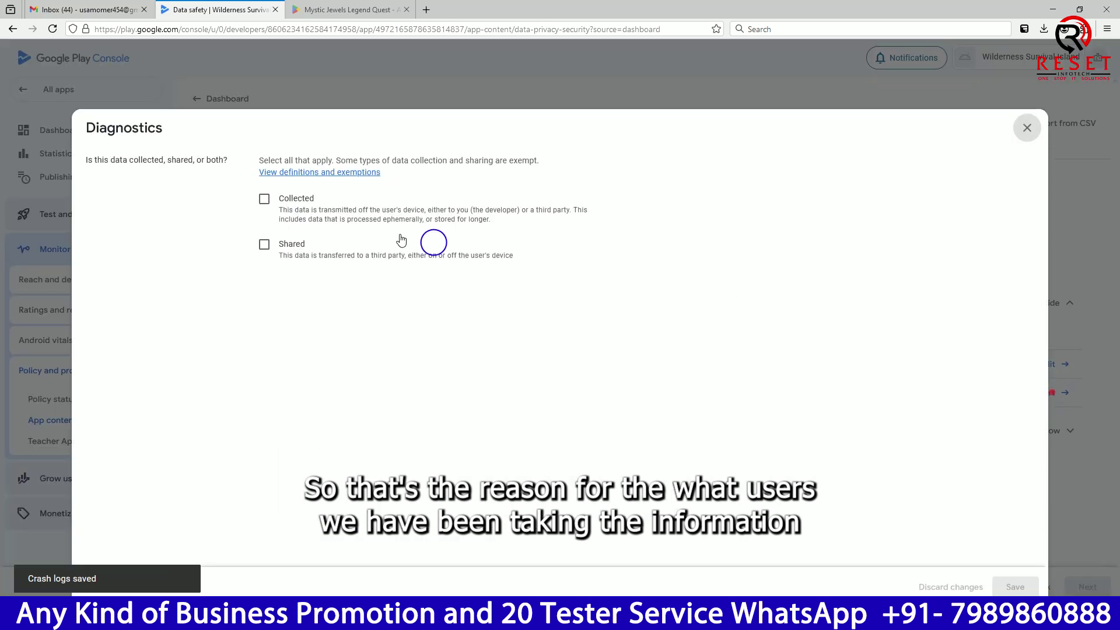
{"action": "left_click", "coordinate": [264, 202]}
{"action": "left_click", "coordinate": [264, 405]}
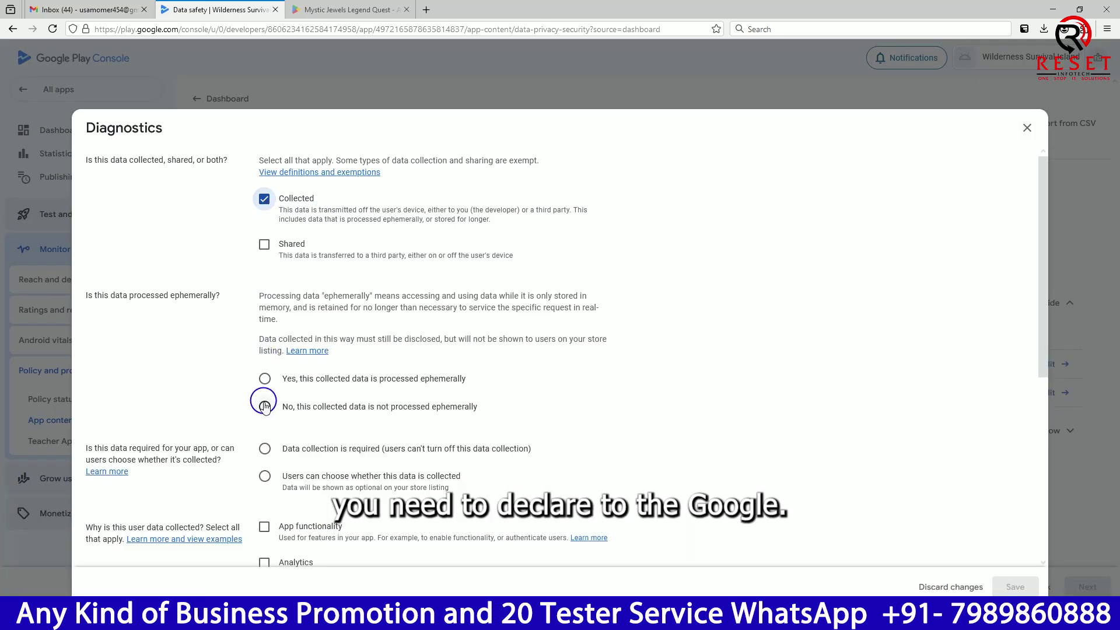
{"action": "scroll", "coordinate": [407, 438], "scroll_direction": "down", "scroll_amount": 4}
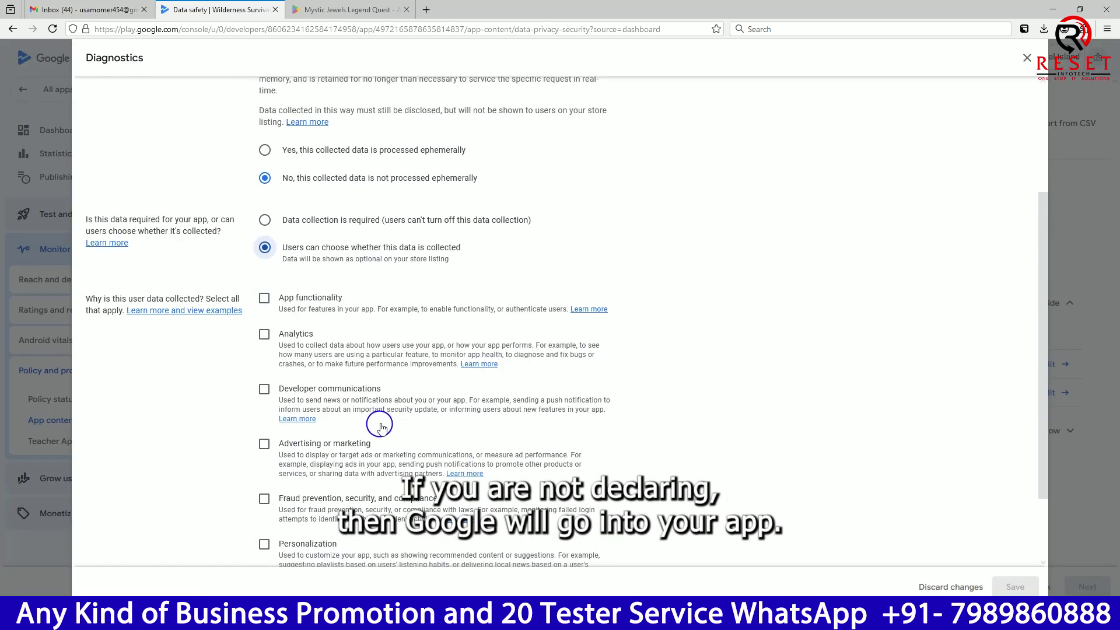
{"action": "left_click", "coordinate": [282, 309]}
{"action": "left_click", "coordinate": [281, 338]}
{"action": "left_click", "coordinate": [286, 446]}
{"action": "left_click", "coordinate": [1015, 587]}
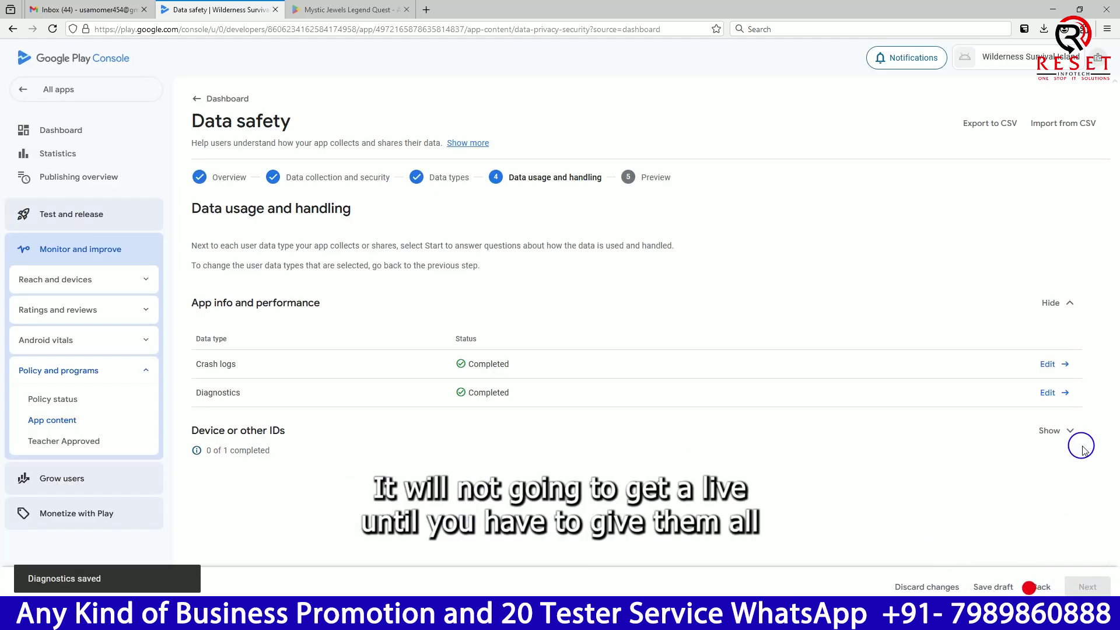
- Declare device or other IDs as collected, not ephemeral and user-optional, for app functionality, analytics and advertising or marketing, and save
{"action": "left_click", "coordinate": [1071, 432]}
{"action": "left_click", "coordinate": [1051, 432]}
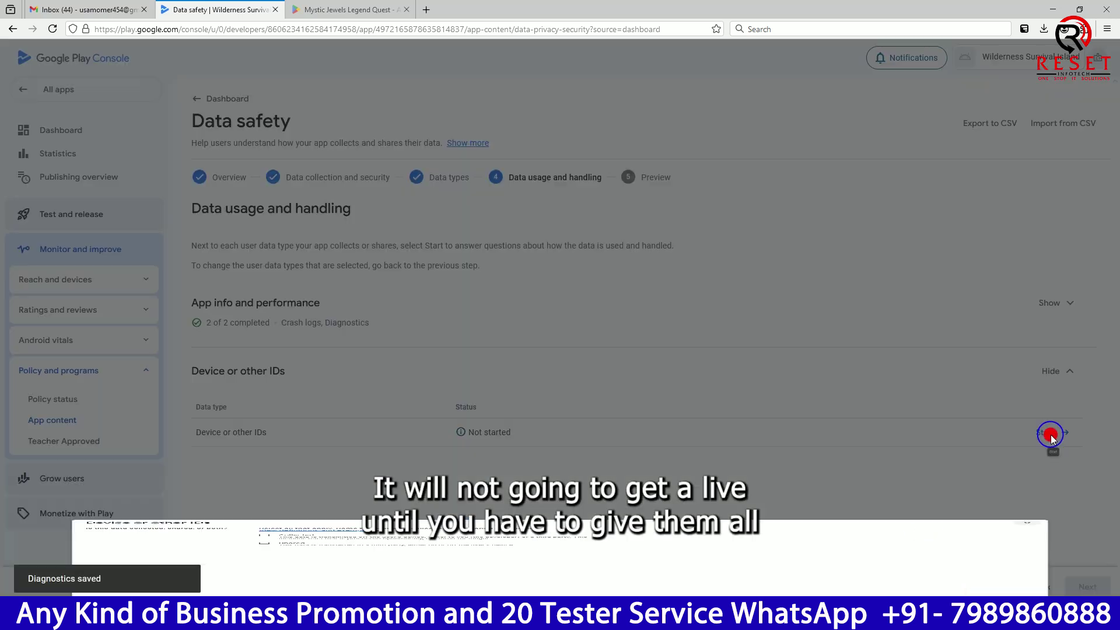
{"action": "left_click", "coordinate": [264, 199]}
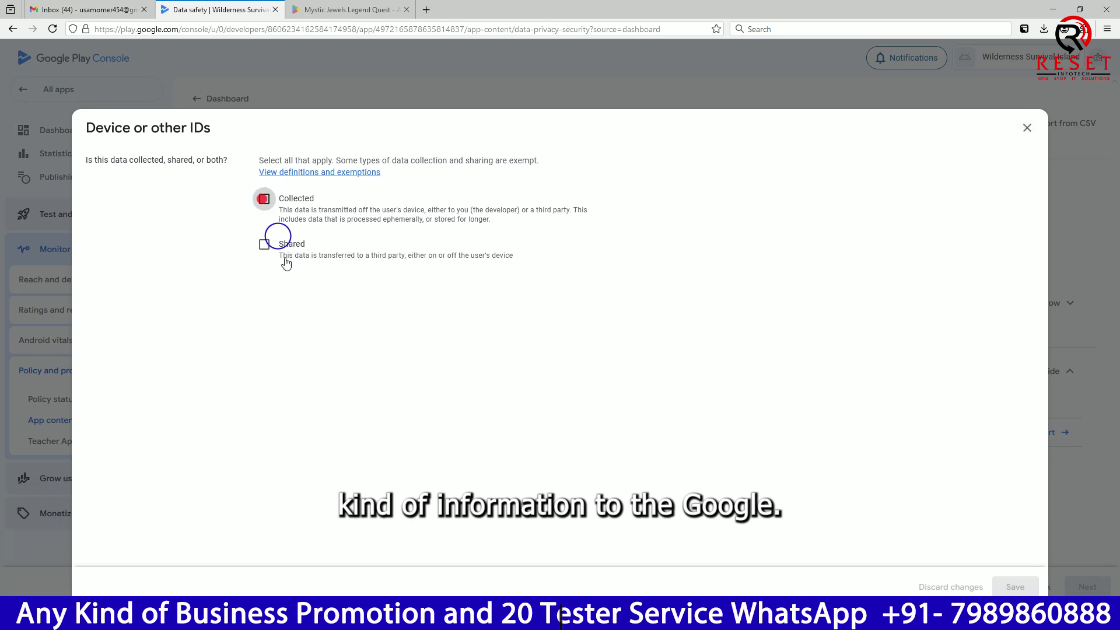
{"action": "left_click", "coordinate": [264, 407]}
{"action": "left_click", "coordinate": [265, 476]}
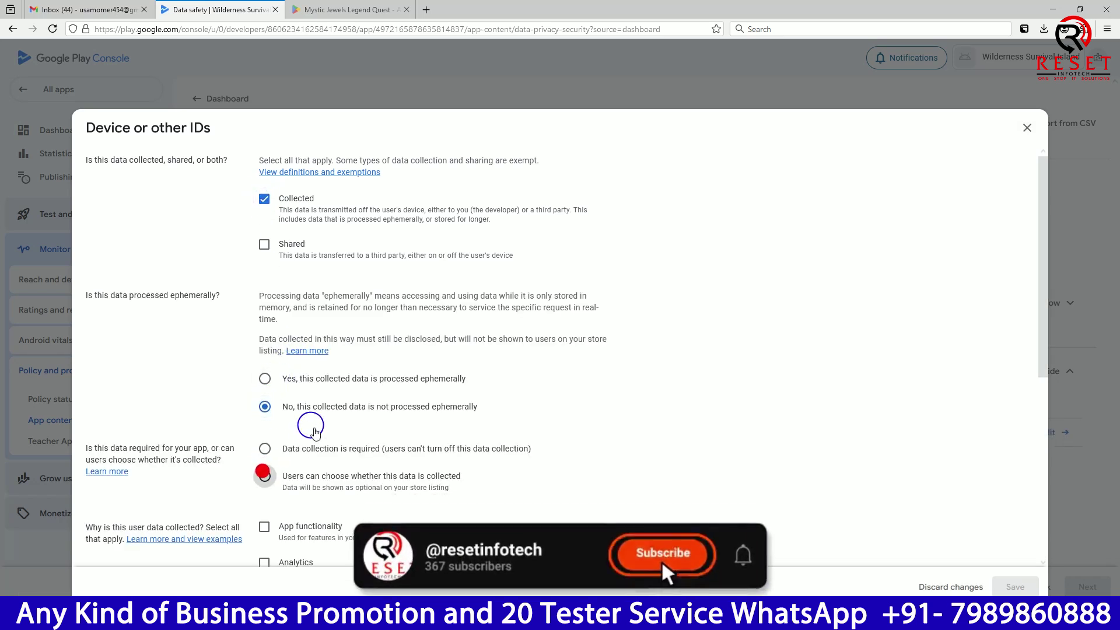
{"action": "scroll", "coordinate": [331, 458], "scroll_direction": "down", "scroll_amount": 2}
{"action": "scroll", "coordinate": [331, 458], "scroll_direction": "down", "scroll_amount": 2}
{"action": "left_click", "coordinate": [264, 298]}
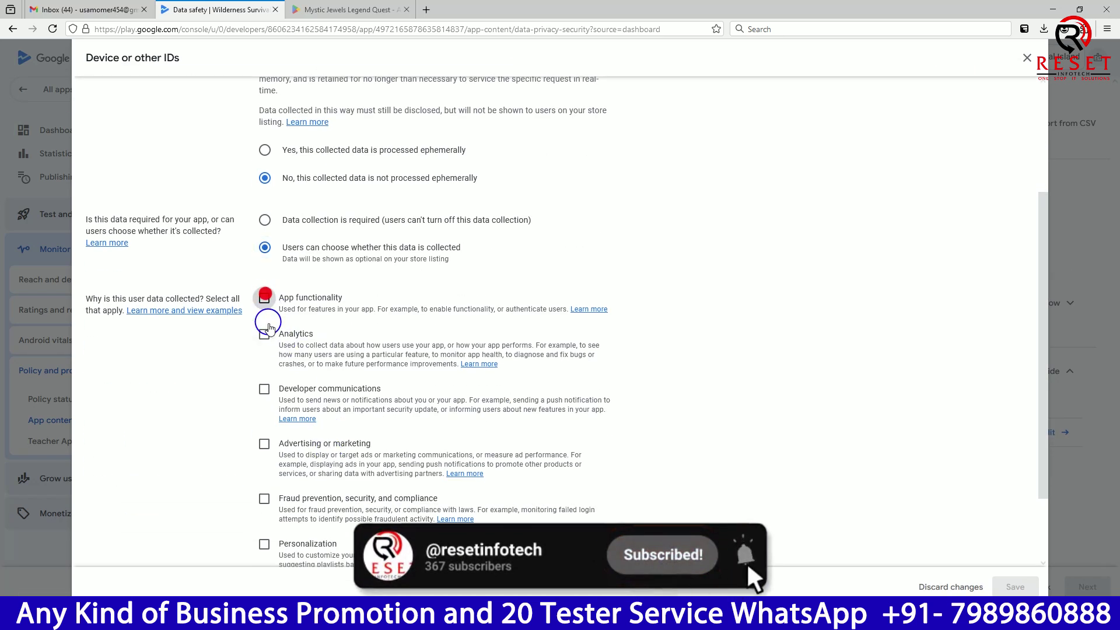
{"action": "left_click", "coordinate": [264, 335]}
{"action": "left_click", "coordinate": [265, 444]}
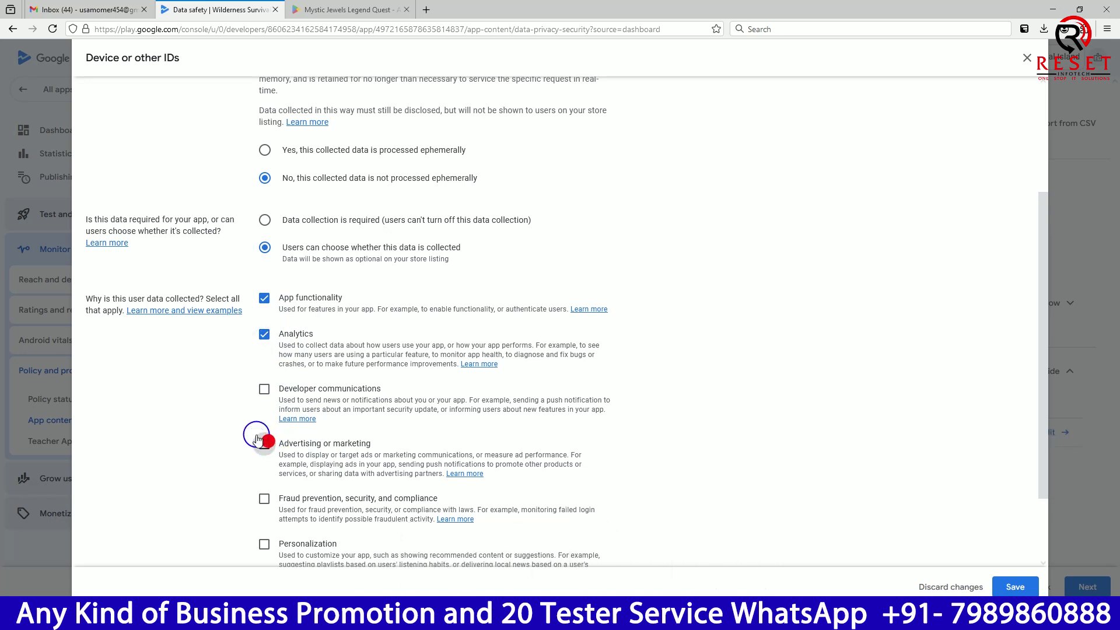
{"action": "left_click", "coordinate": [1013, 586]}
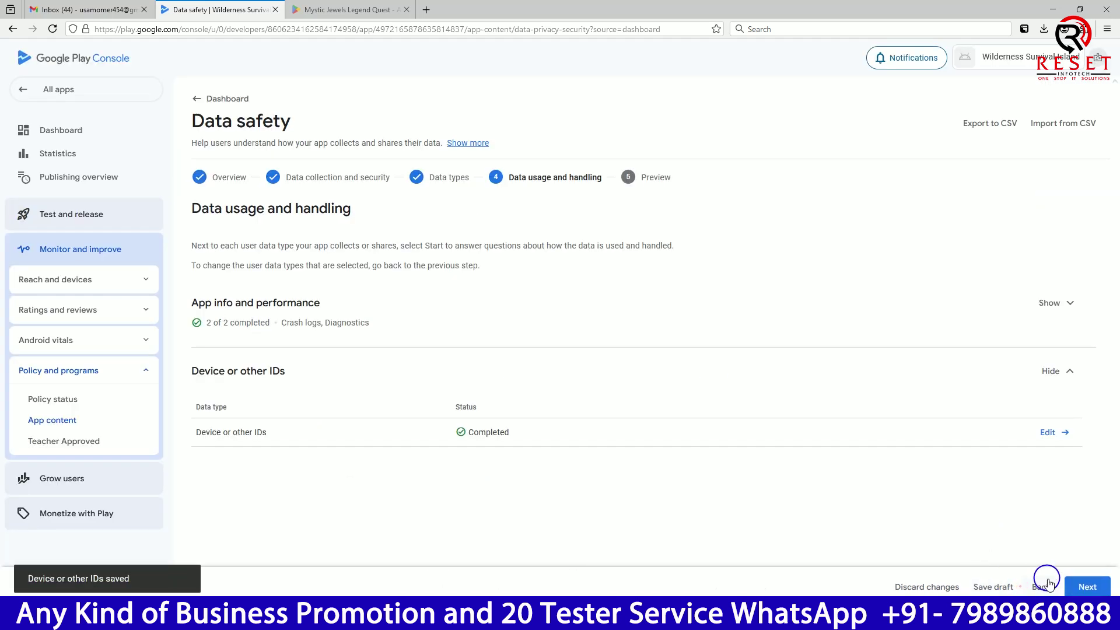
- Review the Data safety preview and save the completed declaration
{"action": "left_click", "coordinate": [1087, 587]}
{"action": "scroll", "coordinate": [571, 399], "scroll_direction": "down", "scroll_amount": 4}
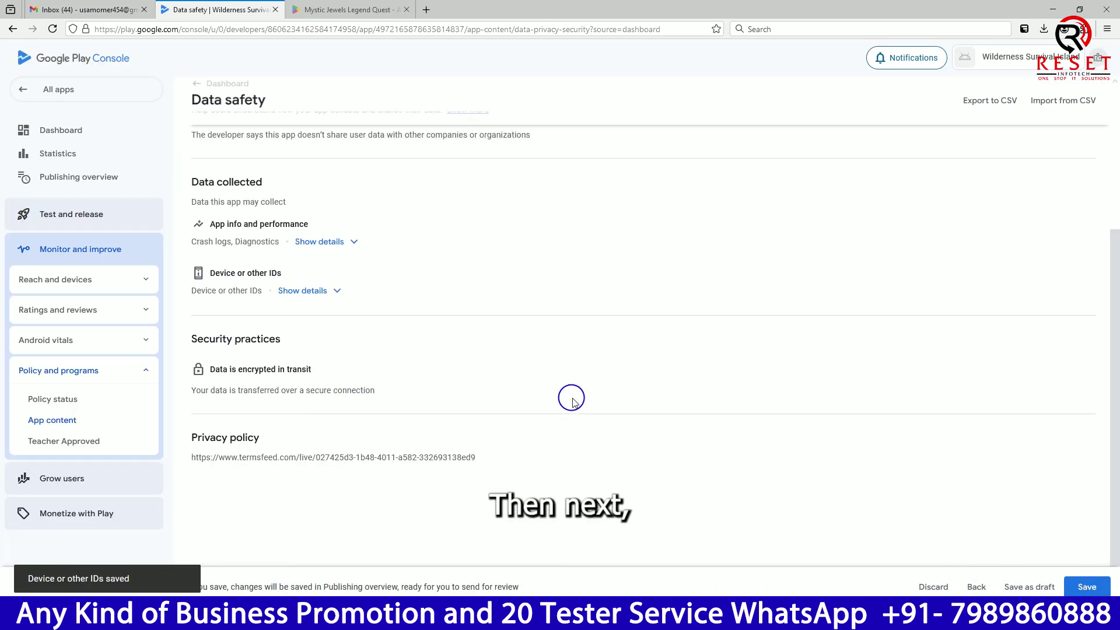
{"action": "left_click", "coordinate": [1087, 586]}
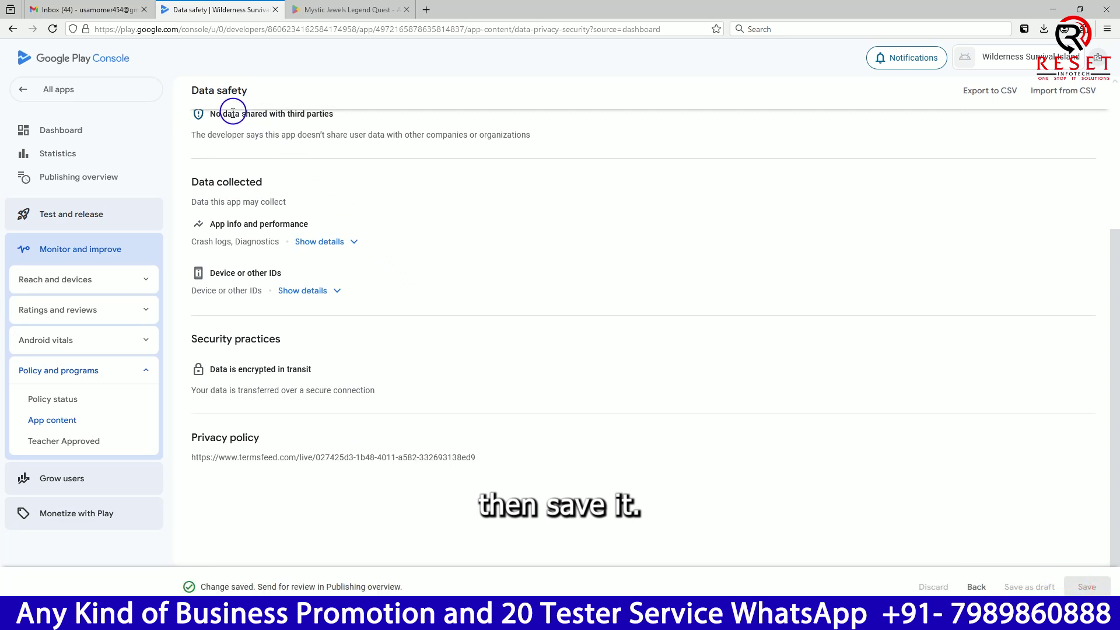
- Return to the dashboard, open the Government apps declaration, answer No and save it
{"action": "scroll", "coordinate": [232, 113], "scroll_direction": "up", "scroll_amount": 5}
{"action": "left_click", "coordinate": [196, 100]}
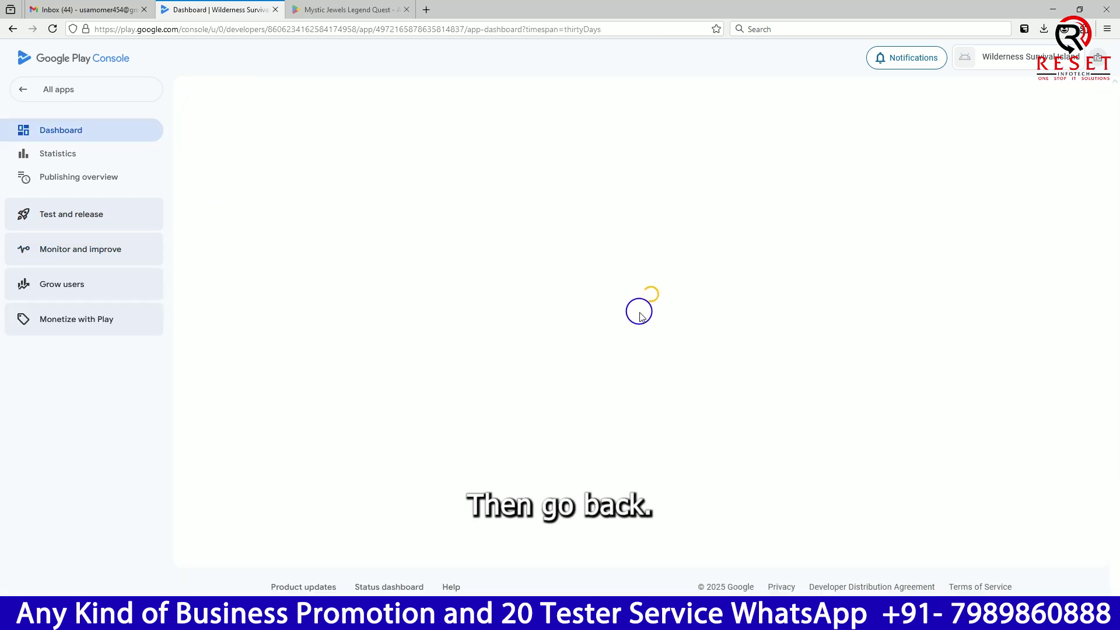
{"action": "scroll", "coordinate": [639, 314], "scroll_direction": "down", "scroll_amount": 5}
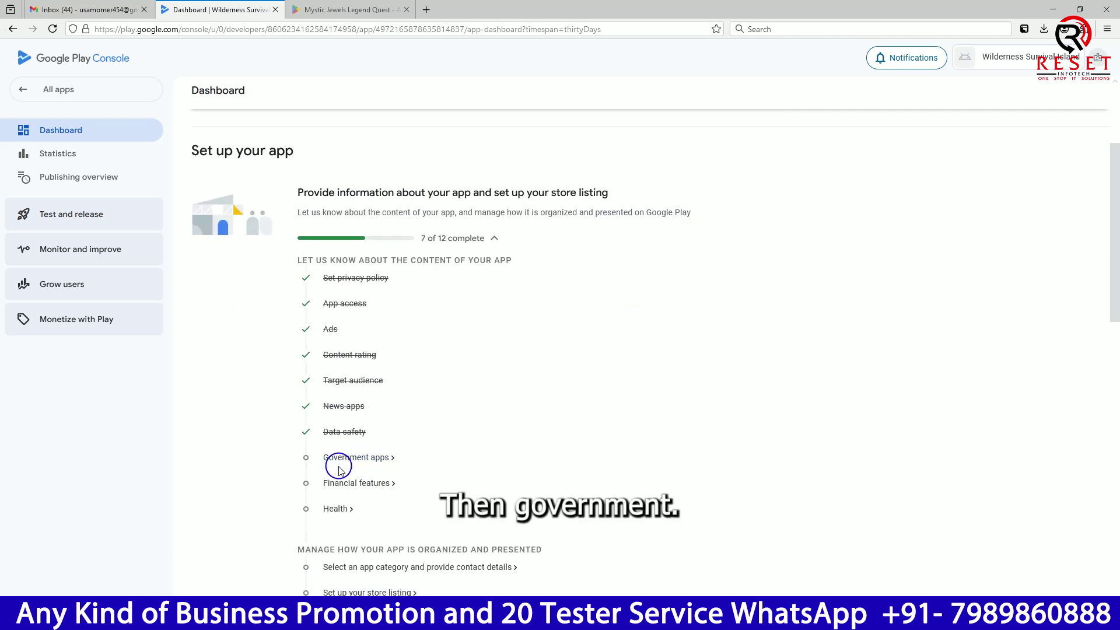
{"action": "left_click", "coordinate": [334, 460]}
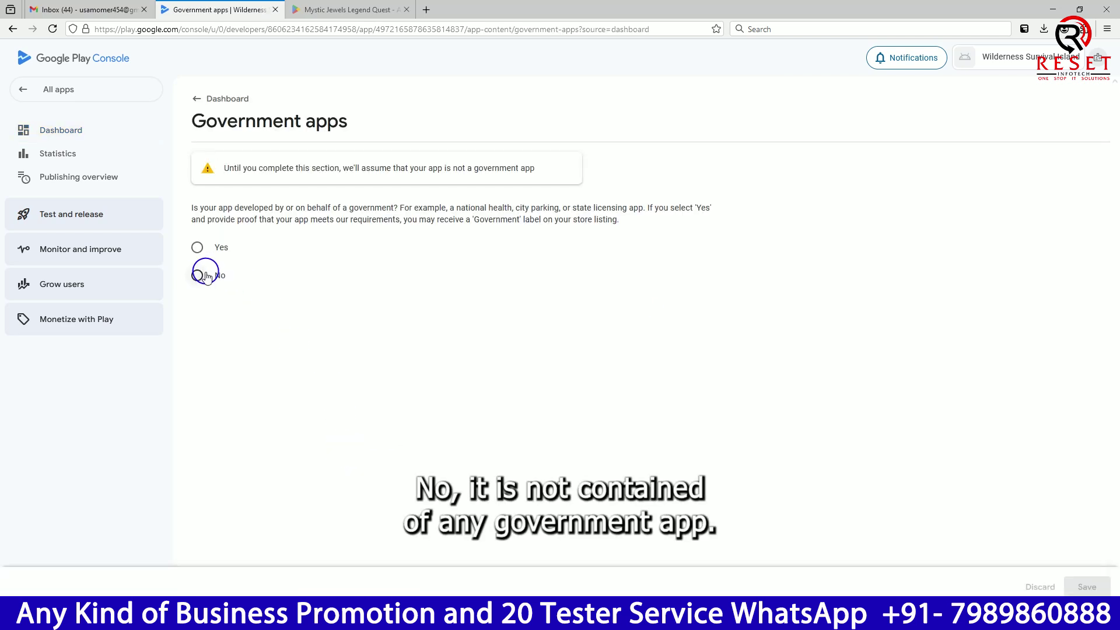
{"action": "left_click", "coordinate": [198, 275]}
{"action": "left_click", "coordinate": [1086, 586]}
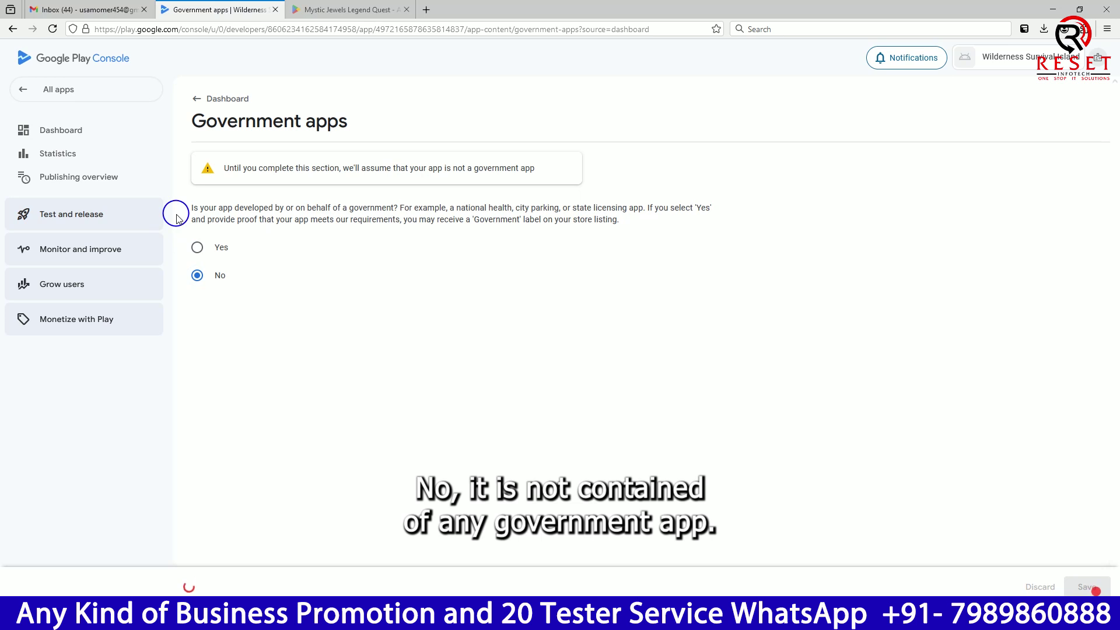
- Return to the dashboard, open the Financial features declaration, state that the app provides no financial features, and save it
{"action": "left_click", "coordinate": [196, 98]}
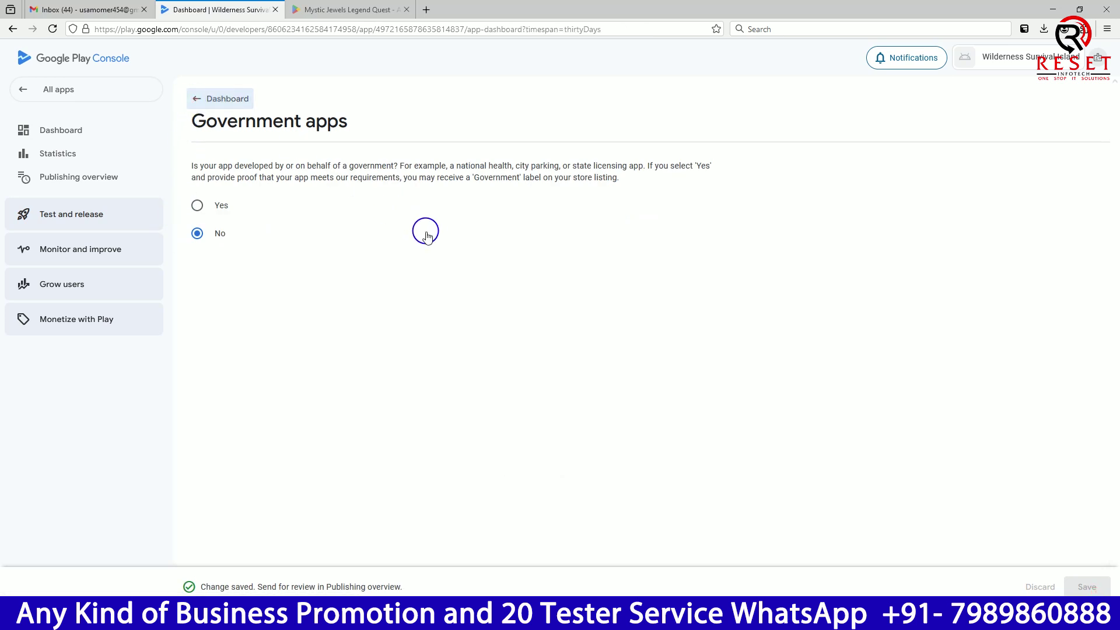
{"action": "scroll", "coordinate": [480, 263], "scroll_direction": "down", "scroll_amount": 5}
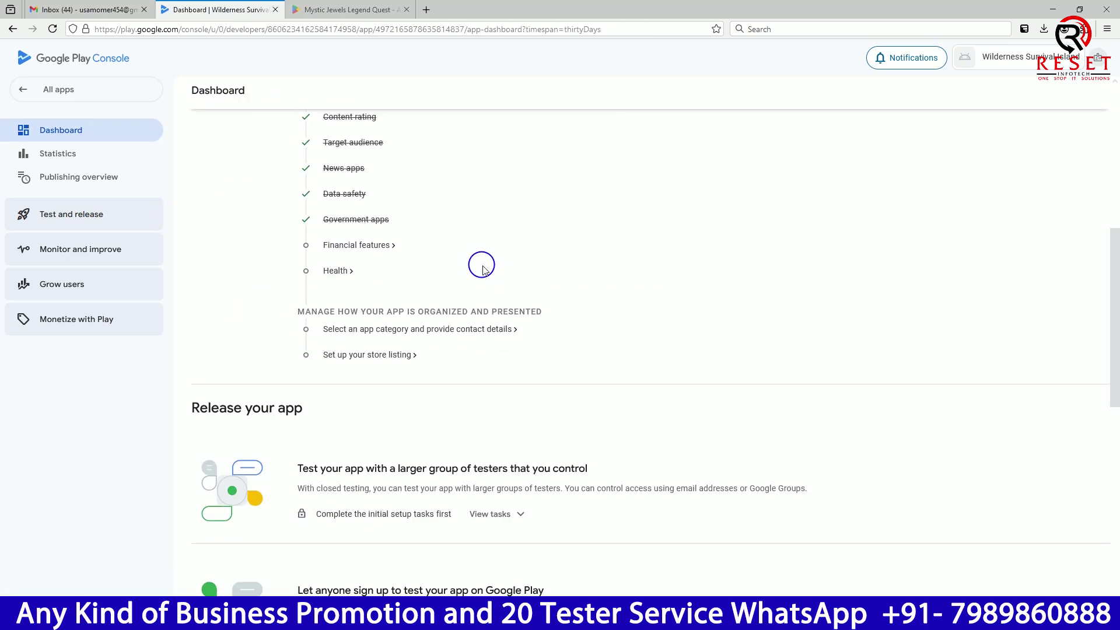
{"action": "left_click", "coordinate": [373, 252]}
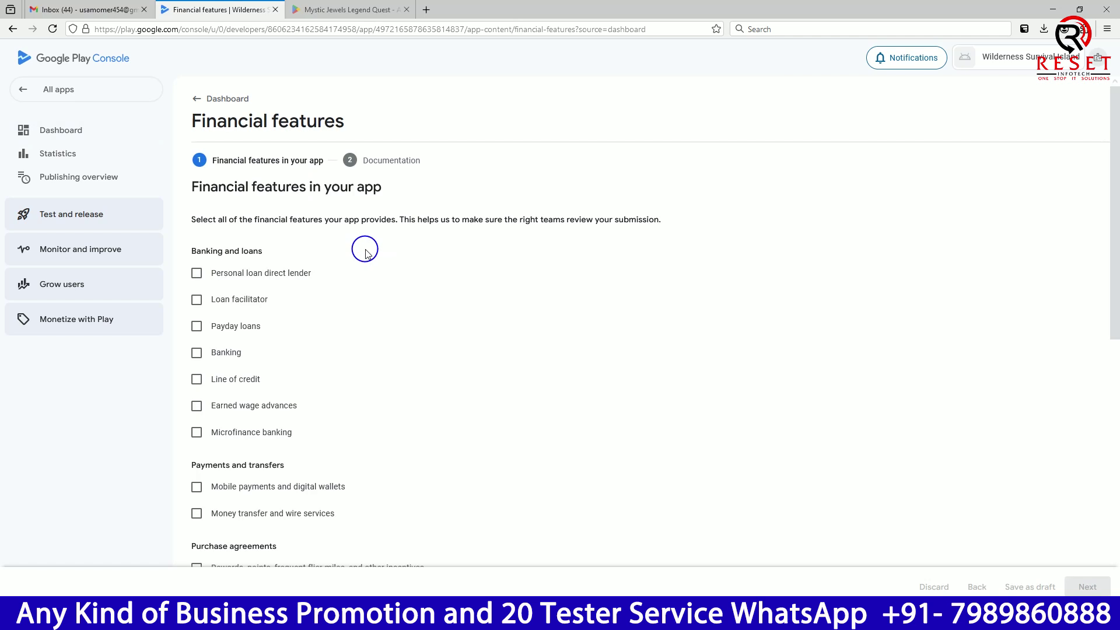
{"action": "scroll", "coordinate": [365, 253], "scroll_direction": "down", "scroll_amount": 6}
{"action": "scroll", "coordinate": [365, 253], "scroll_direction": "down", "scroll_amount": 2}
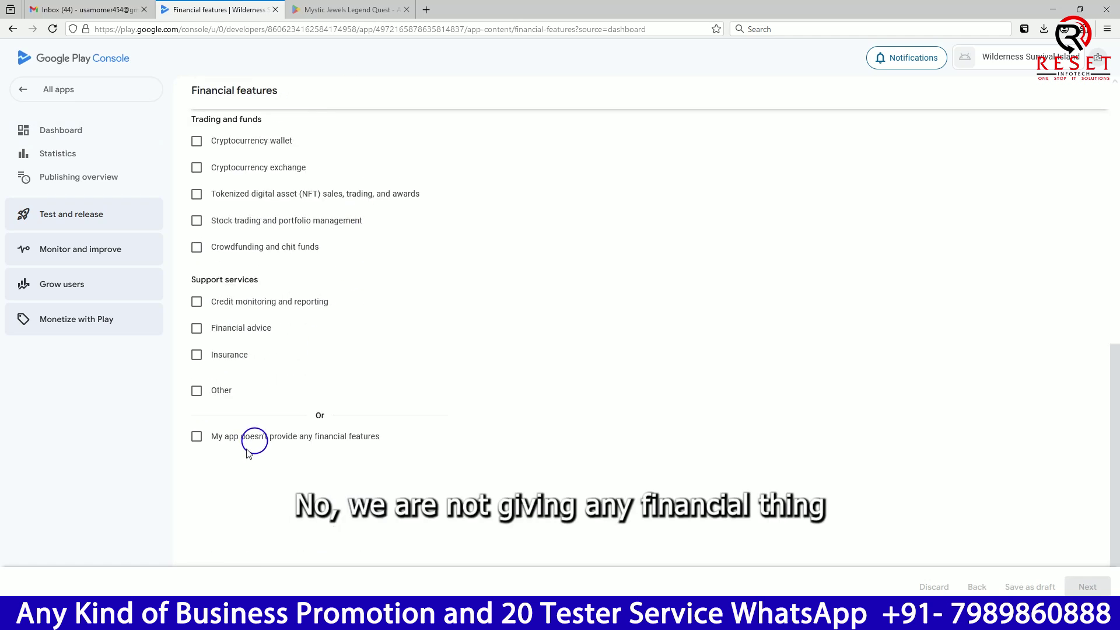
{"action": "left_click", "coordinate": [195, 437]}
{"action": "left_click", "coordinate": [1089, 586]}
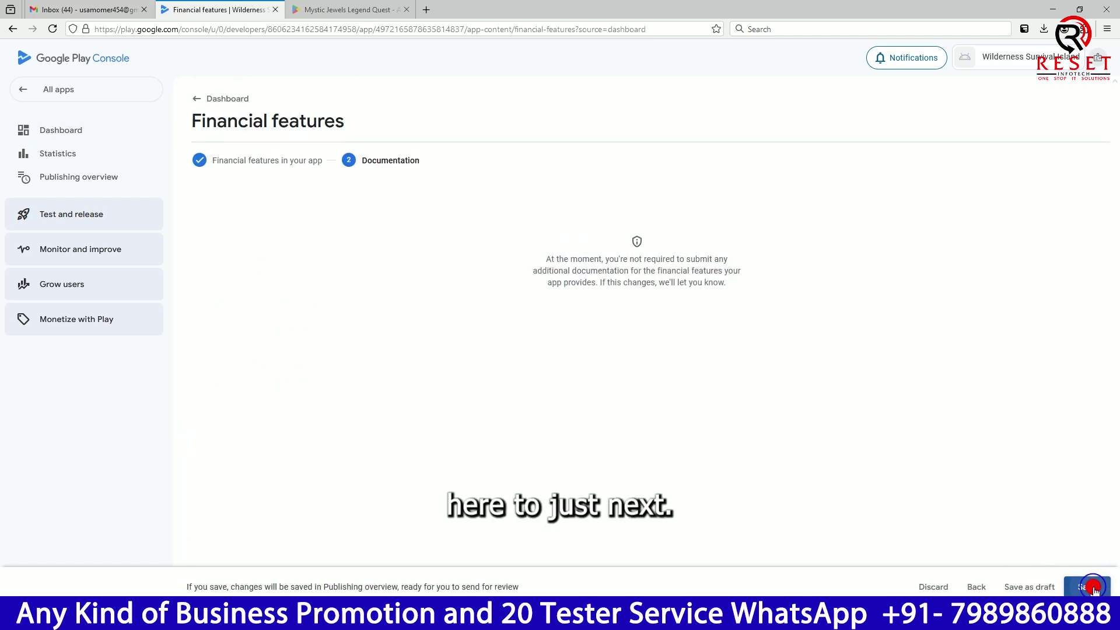
{"action": "left_click", "coordinate": [1092, 587]}
- Return to the dashboard, open the Health declaration, state that the app has no health features, and save it
{"action": "left_click", "coordinate": [200, 98]}
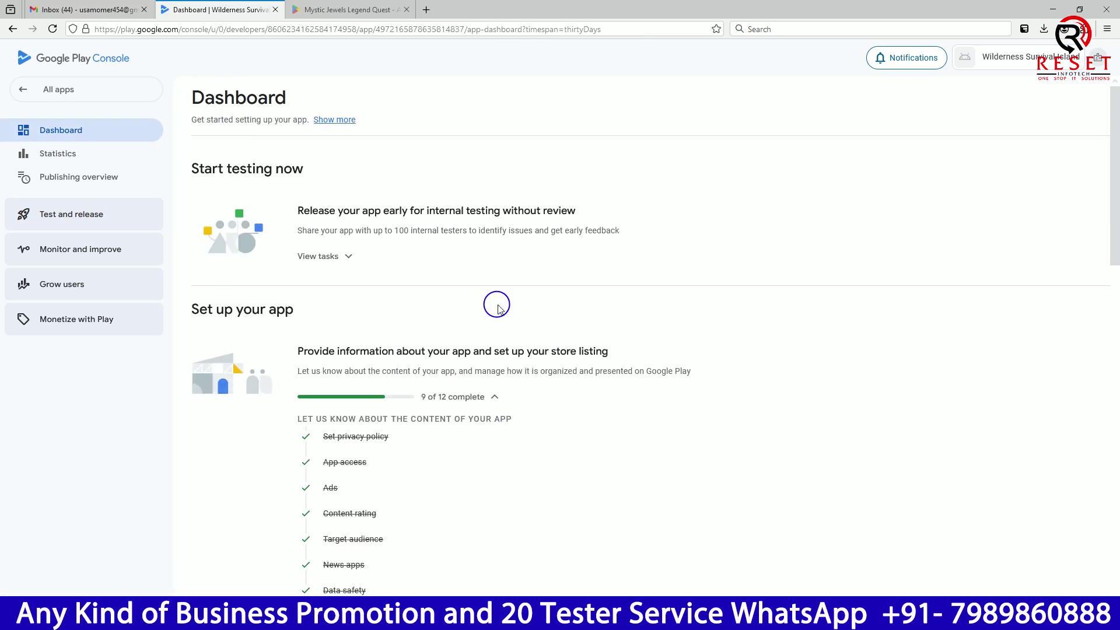
{"action": "scroll", "coordinate": [496, 306], "scroll_direction": "down", "scroll_amount": 5}
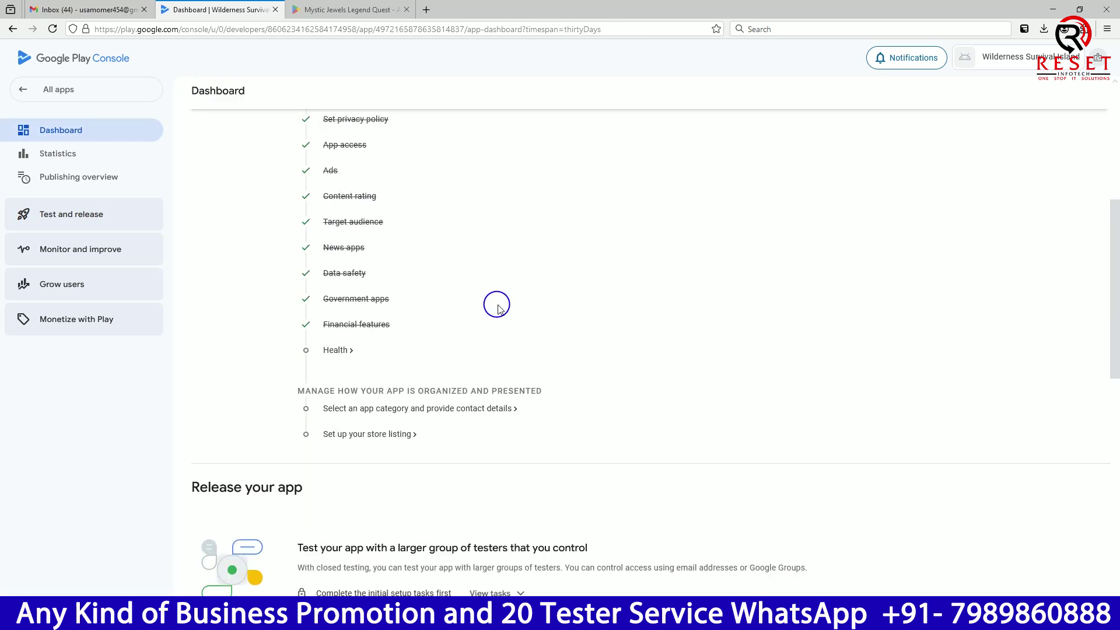
{"action": "left_click", "coordinate": [334, 350]}
{"action": "scroll", "coordinate": [327, 344], "scroll_direction": "down", "scroll_amount": 5}
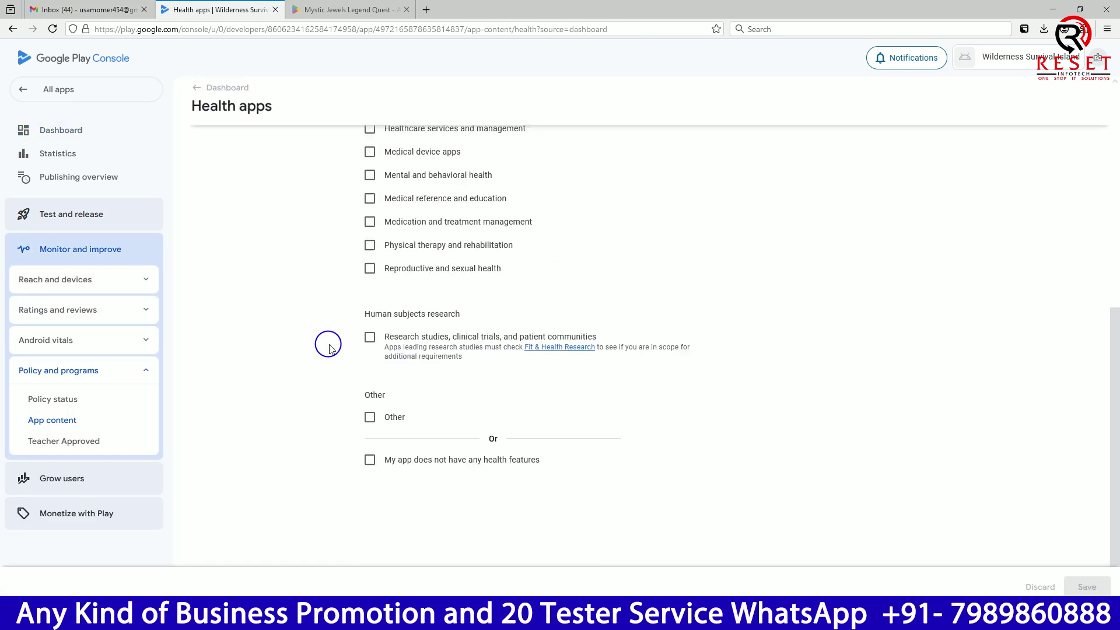
{"action": "left_click", "coordinate": [368, 461]}
{"action": "left_click", "coordinate": [1078, 588]}
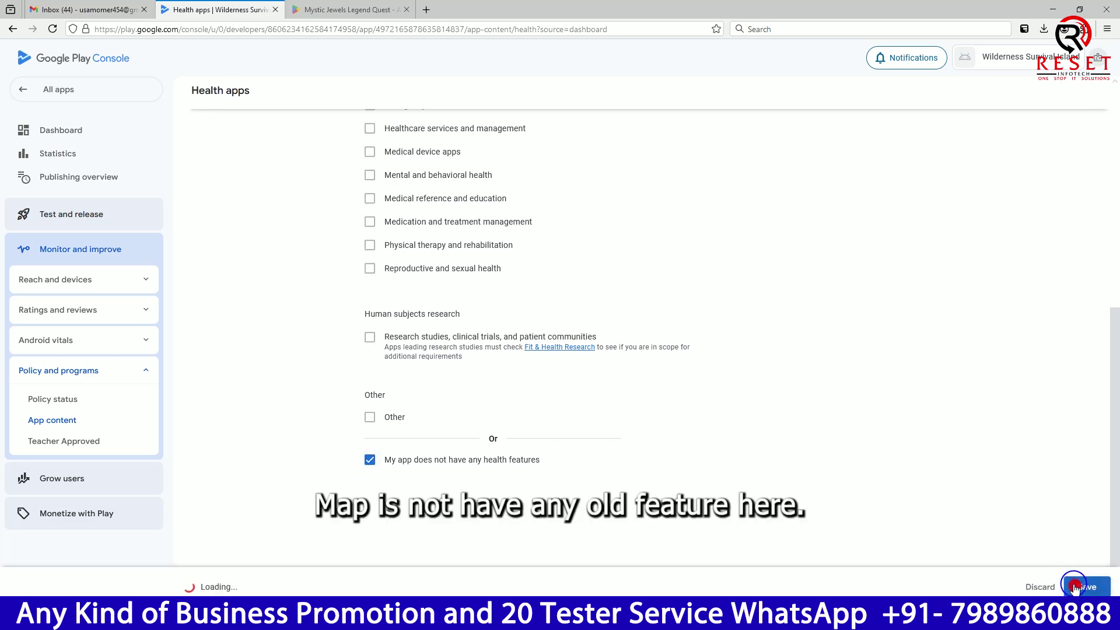
- Return to the dashboard, open the app category and contact details task, set the game's category to Adventure, and save
{"action": "scroll", "coordinate": [287, 295], "scroll_direction": "up", "scroll_amount": 6}
{"action": "left_click", "coordinate": [201, 98]}
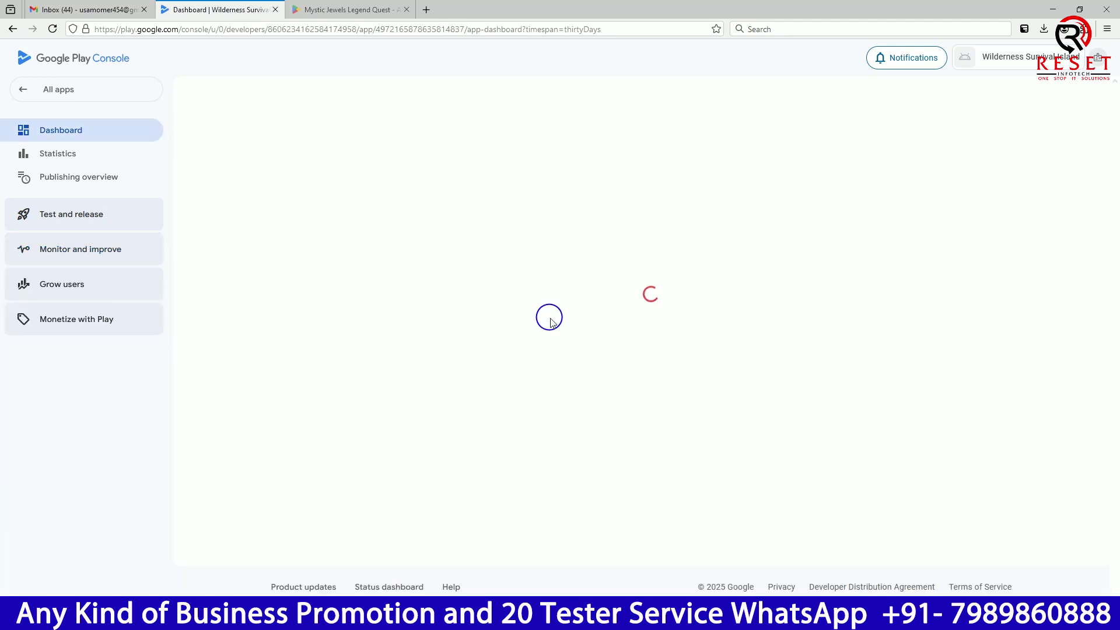
{"action": "scroll", "coordinate": [549, 324], "scroll_direction": "down", "scroll_amount": 5}
{"action": "left_click", "coordinate": [437, 329]}
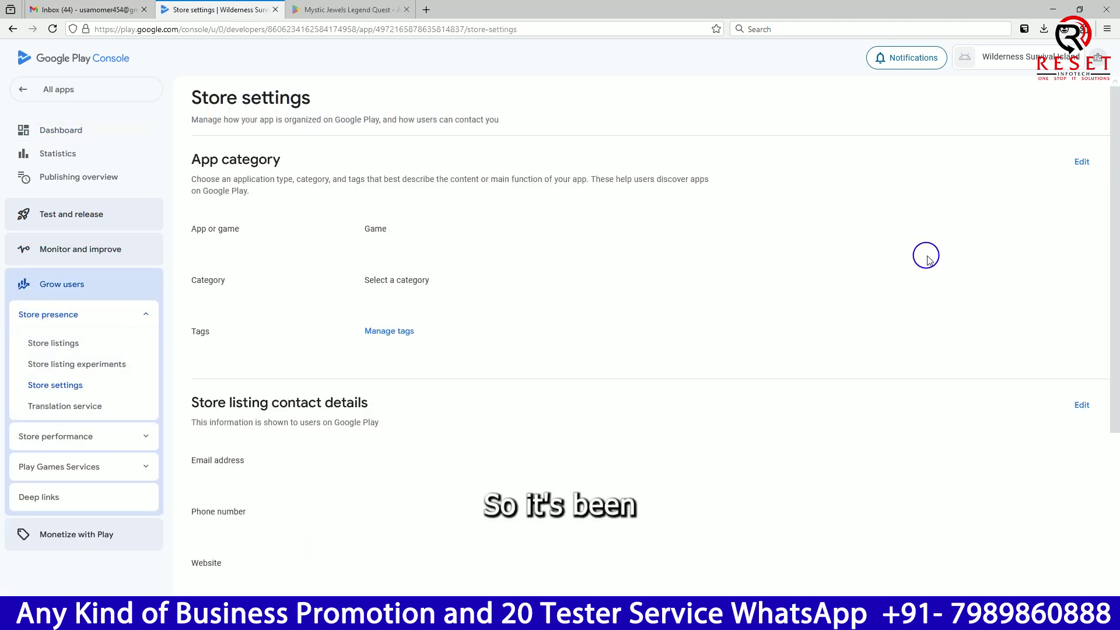
{"action": "left_click", "coordinate": [1084, 162]}
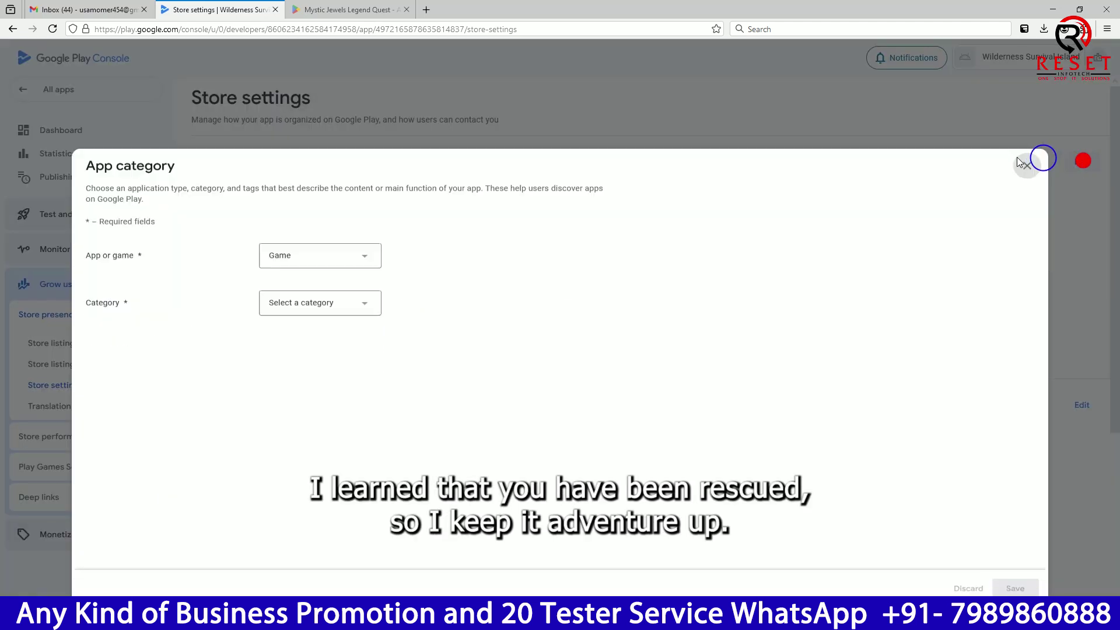
{"action": "left_click", "coordinate": [277, 289]}
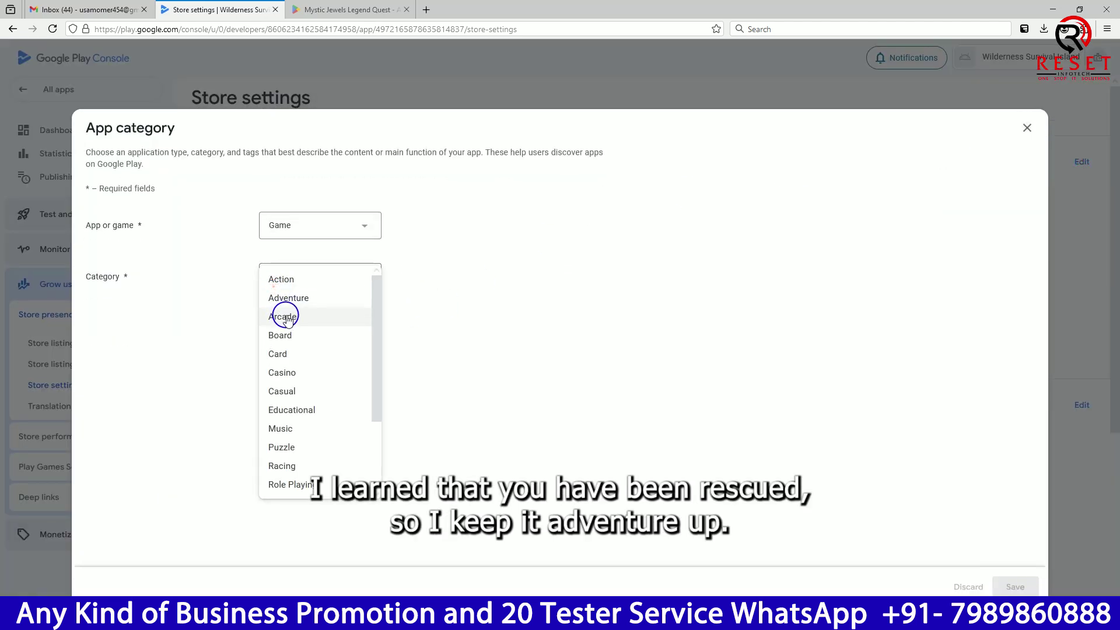
{"action": "left_click", "coordinate": [325, 297]}
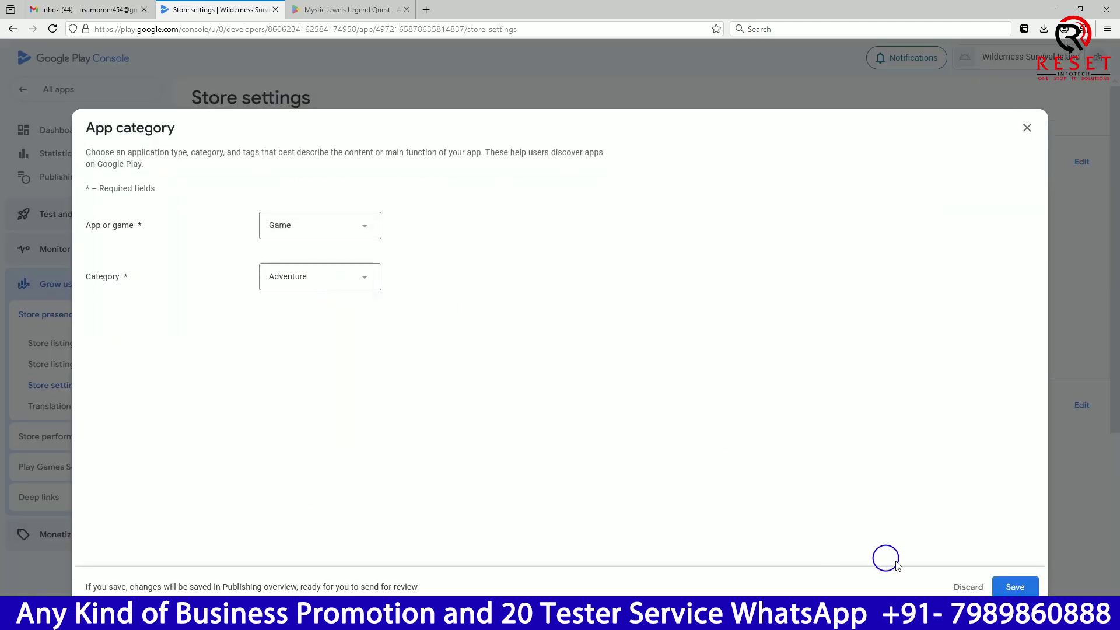
{"action": "left_click", "coordinate": [1015, 587]}
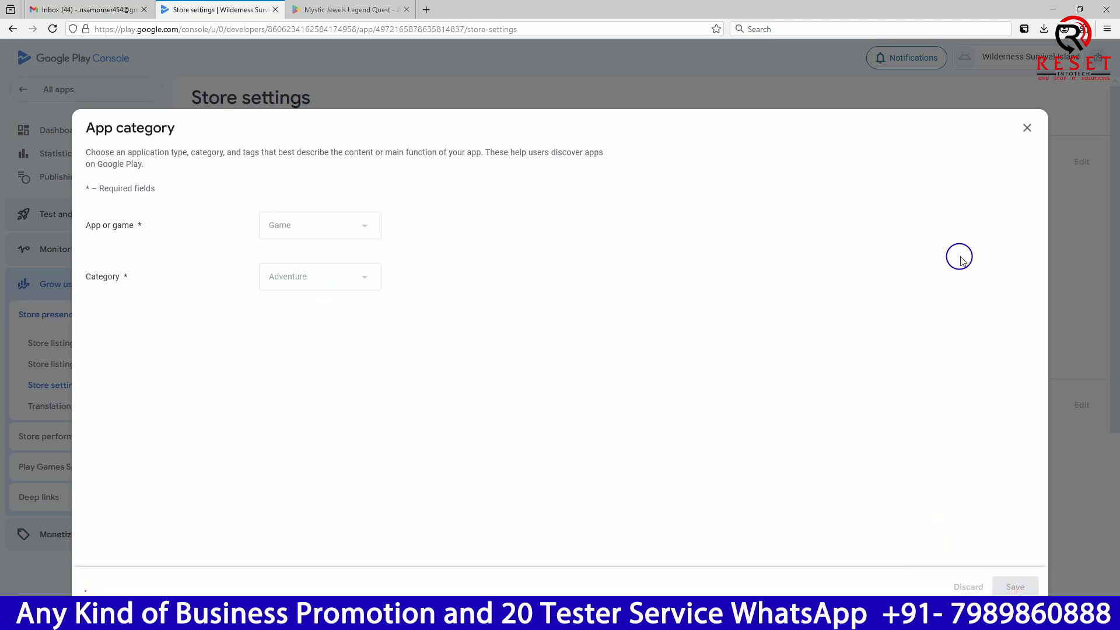
{"action": "left_click", "coordinate": [1026, 128]}
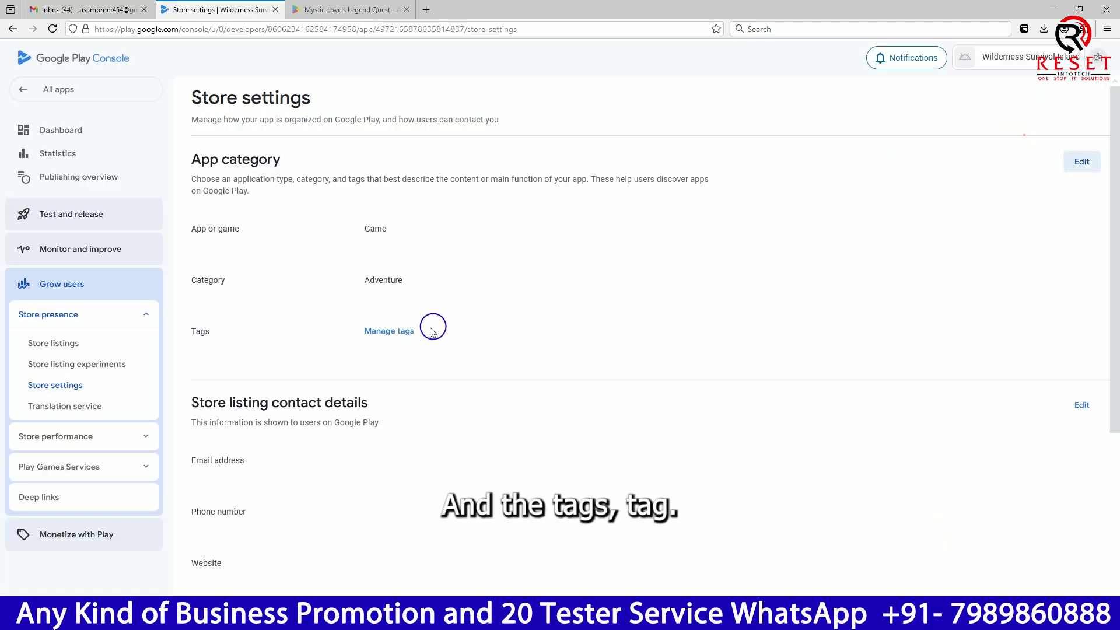
- Filter the store tags by the Adventure category and apply the Adventure, Interactive story and Puzzle-adventure tags
{"action": "left_click", "coordinate": [396, 335]}
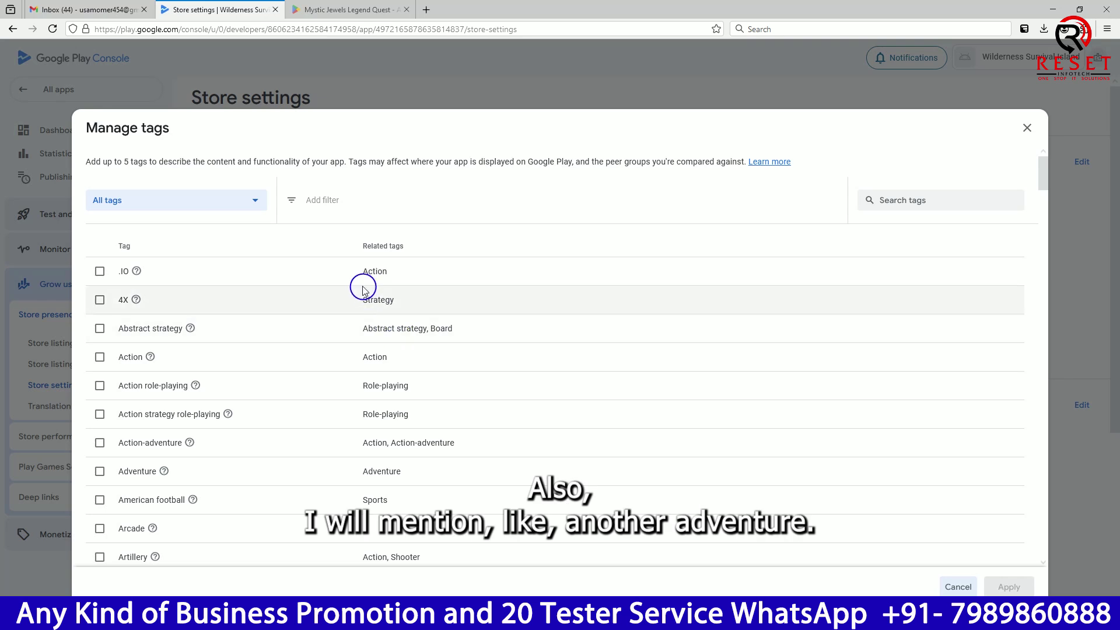
{"action": "left_click", "coordinate": [312, 199]}
{"action": "left_click", "coordinate": [342, 229]}
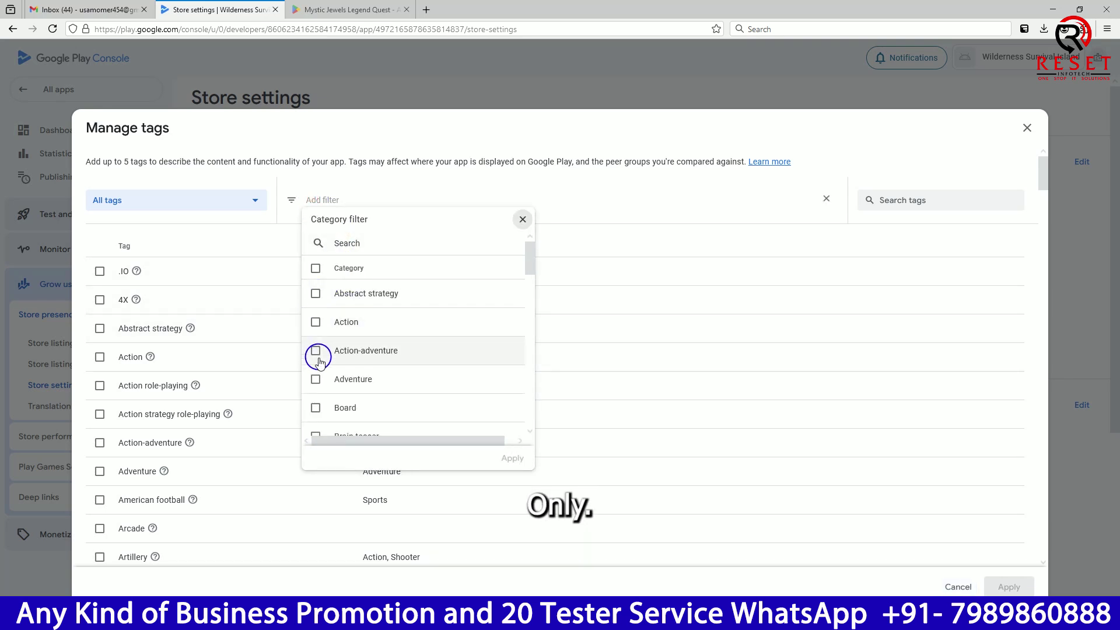
{"action": "left_click", "coordinate": [315, 379]}
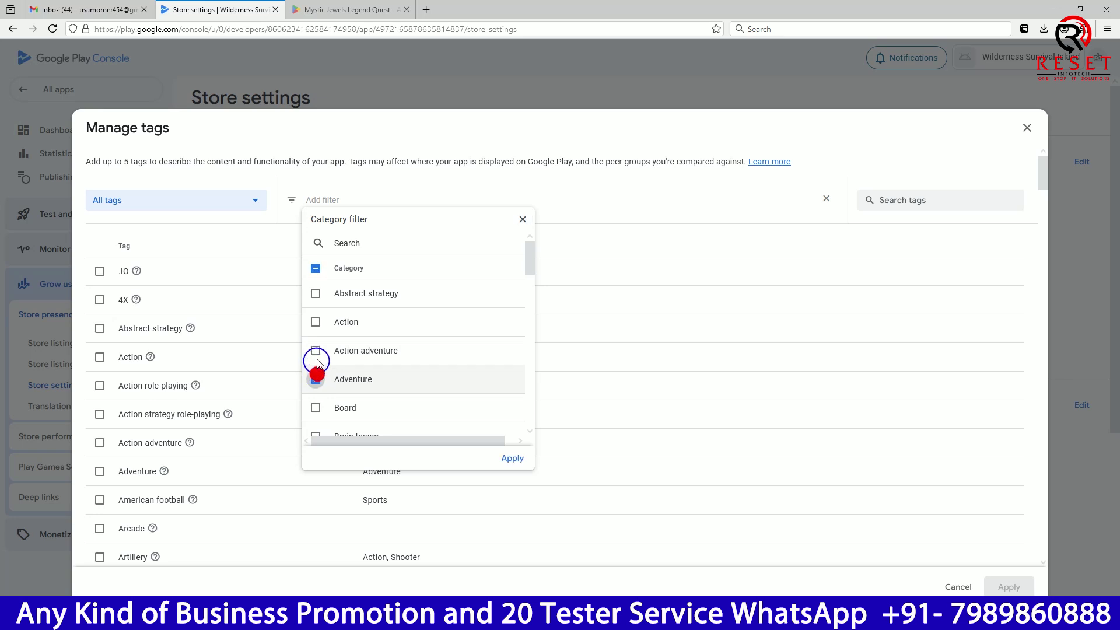
{"action": "left_click", "coordinate": [512, 458]}
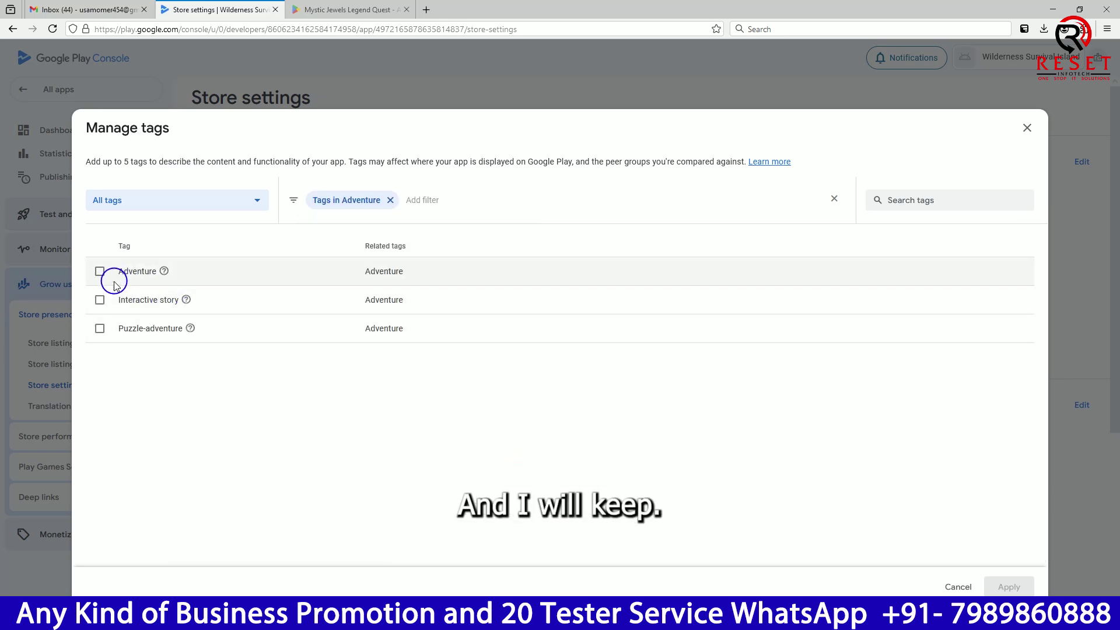
{"action": "left_click", "coordinate": [100, 271]}
{"action": "left_click", "coordinate": [99, 300]}
{"action": "left_click", "coordinate": [100, 328]}
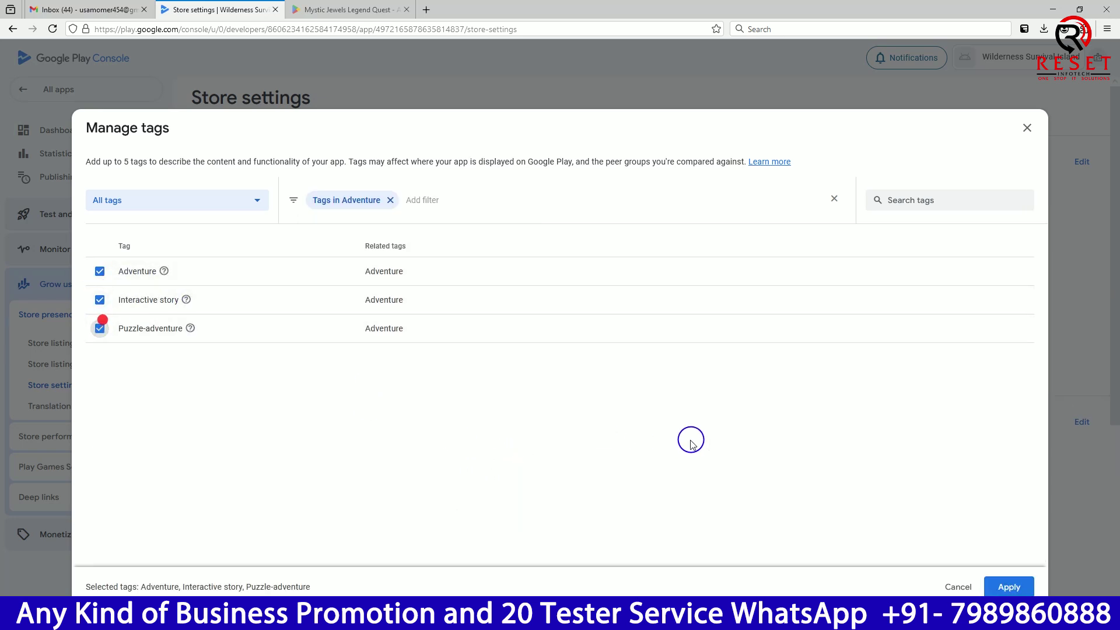
{"action": "left_click", "coordinate": [1026, 586]}
- Open the store listing contact details for editing and fill in the contact email address copied from the info file in Notepad
{"action": "scroll", "coordinate": [822, 466], "scroll_direction": "down", "scroll_amount": 3}
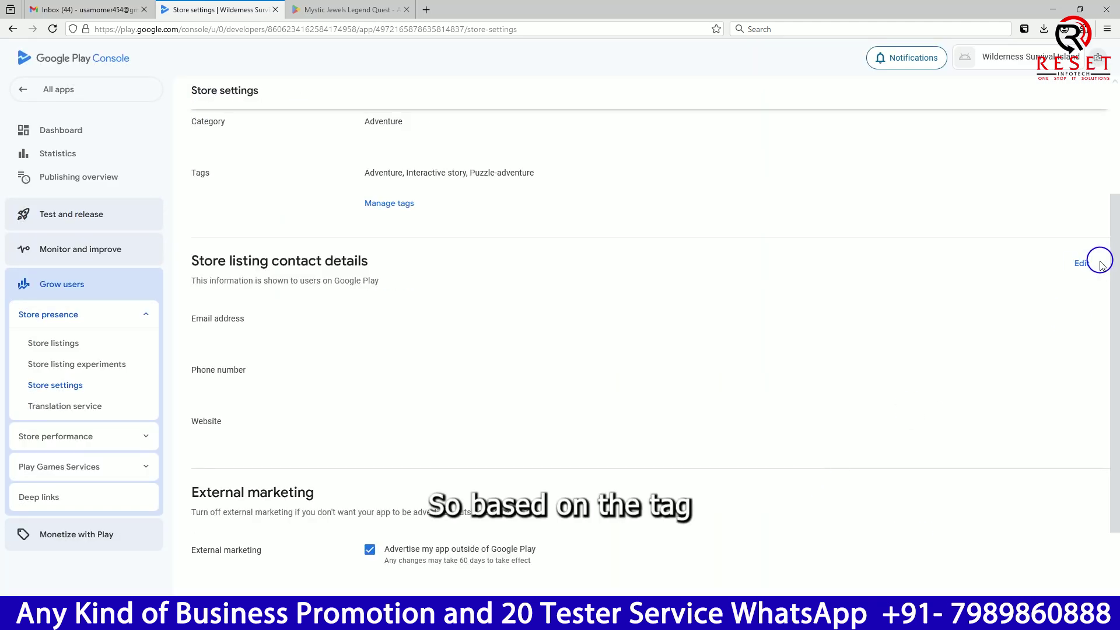
{"action": "left_click", "coordinate": [1082, 263]}
{"action": "left_click", "coordinate": [623, 619]}
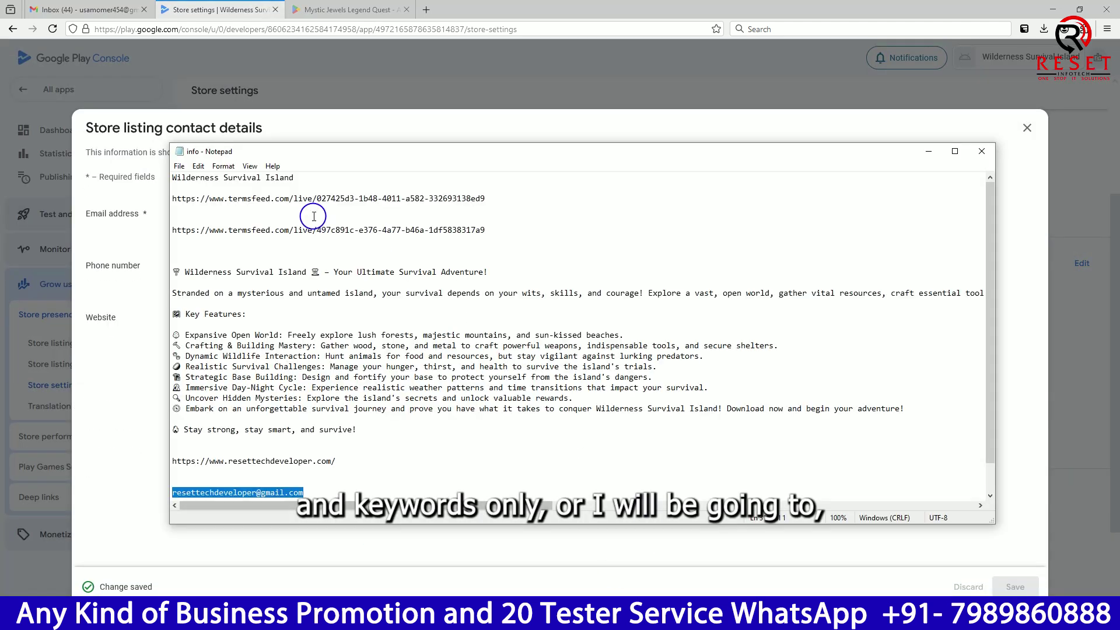
{"action": "left_click_drag", "start_coordinate": [489, 271], "coordinate": [142, 269]}
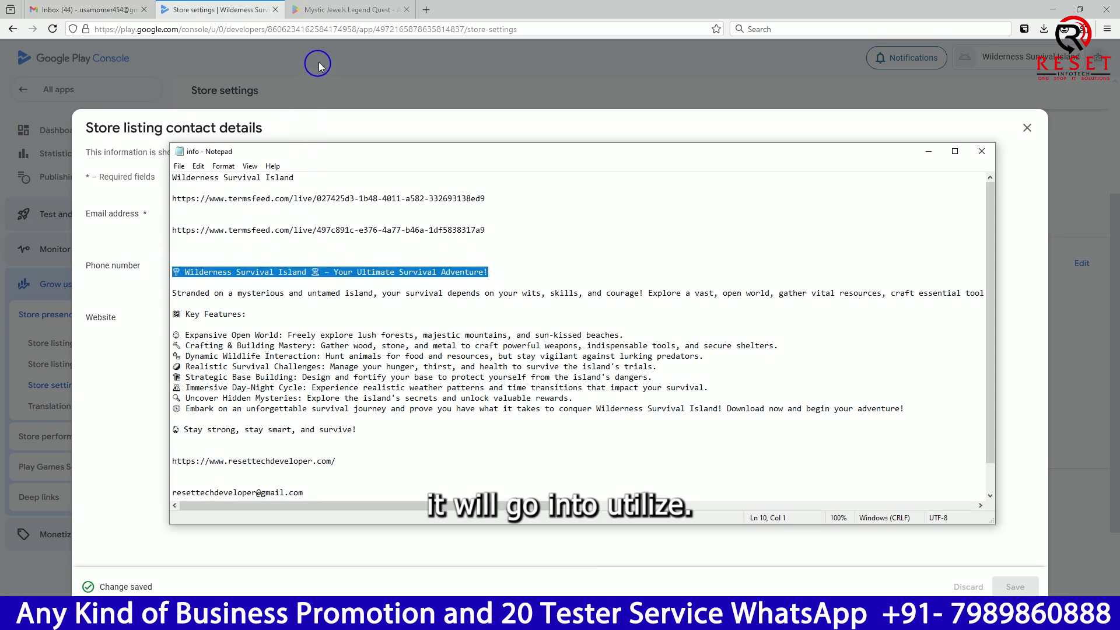
{"action": "left_click", "coordinate": [217, 12]}
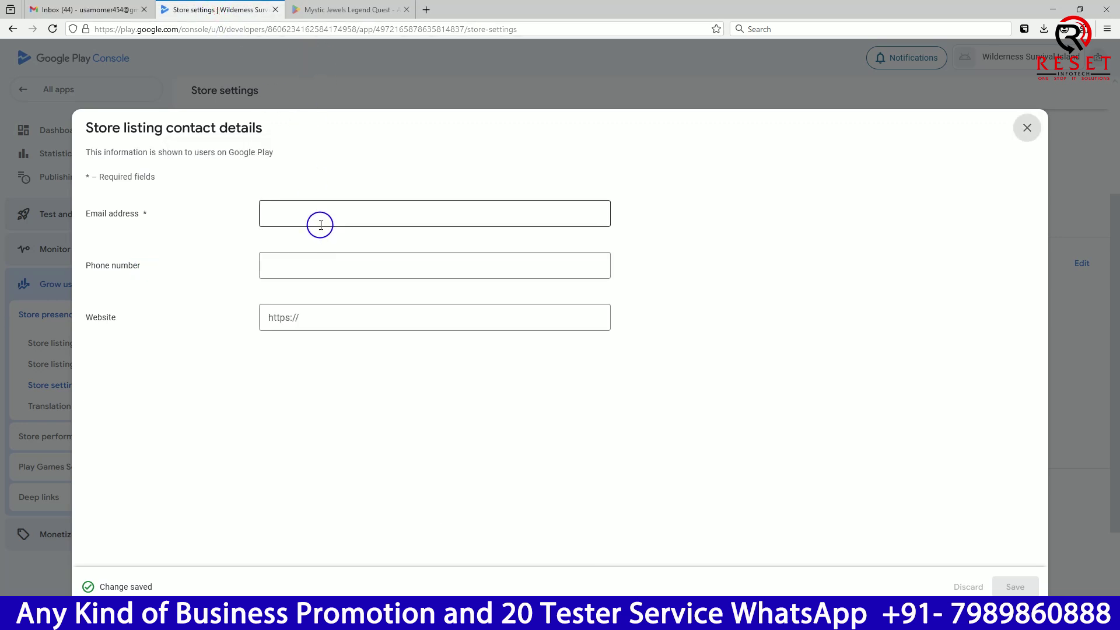
{"action": "key", "text": "alt+Tab"}
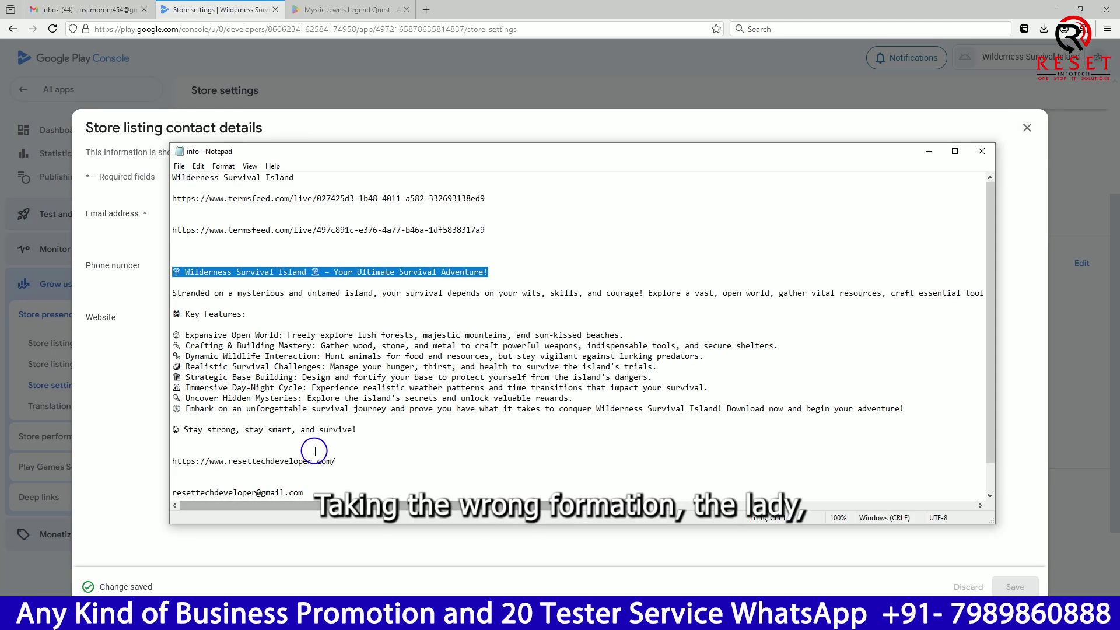
{"action": "left_click_drag", "start_coordinate": [323, 490], "coordinate": [174, 489]}
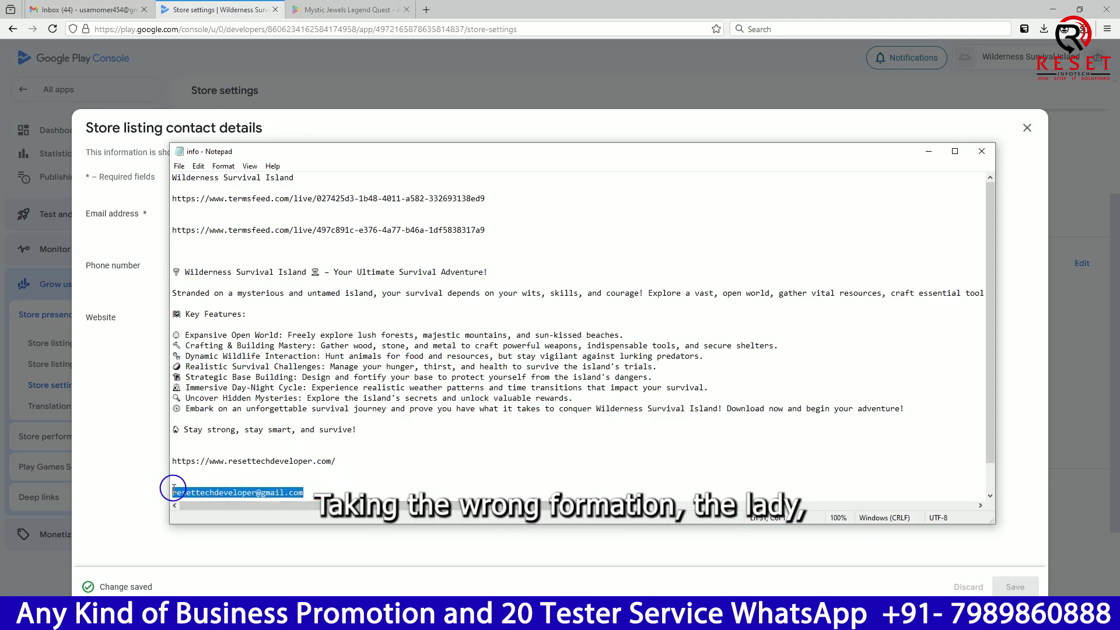
{"action": "key", "text": "ctrl+c"}
{"action": "left_click", "coordinate": [152, 452]}
{"action": "left_click", "coordinate": [282, 210]}
{"action": "key", "text": "ctrl+v"}
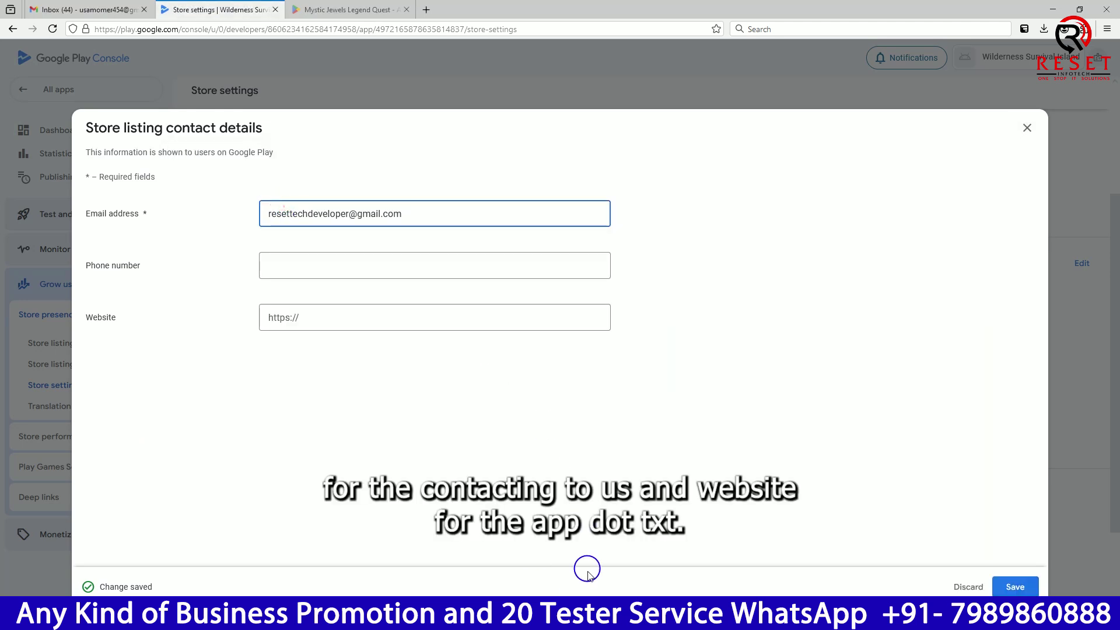
{"action": "key", "text": "alt+Tab"}
{"action": "left_click_drag", "start_coordinate": [336, 461], "coordinate": [172, 461]}
{"action": "key", "text": "ctrl+c"}
{"action": "left_click", "coordinate": [138, 430]}
{"action": "left_click", "coordinate": [277, 308]}
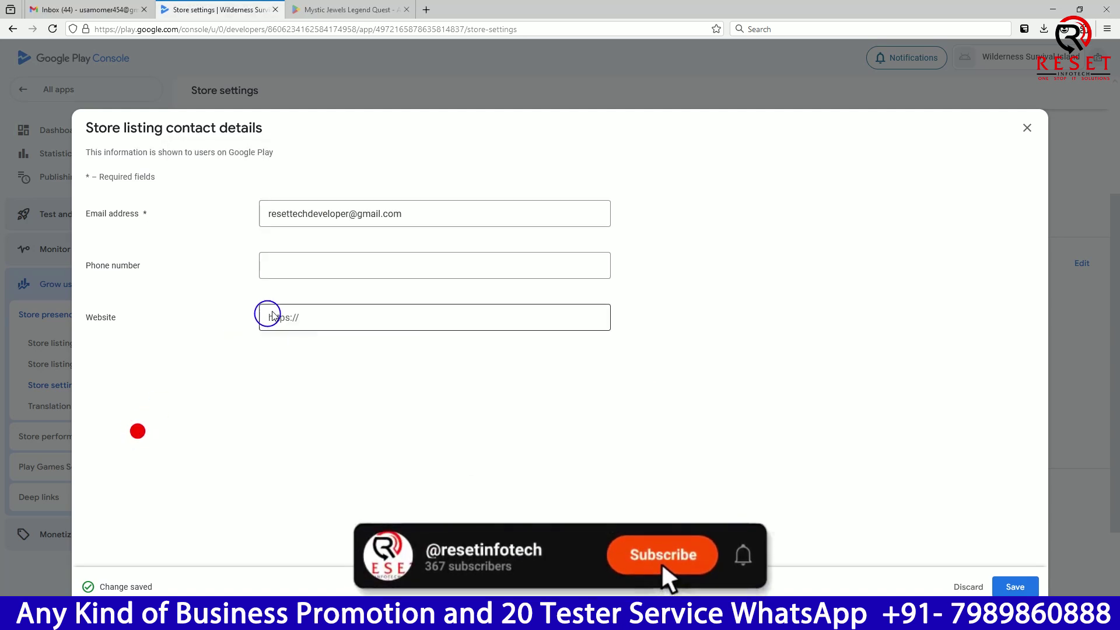
{"action": "key", "text": "ctrl+v"}
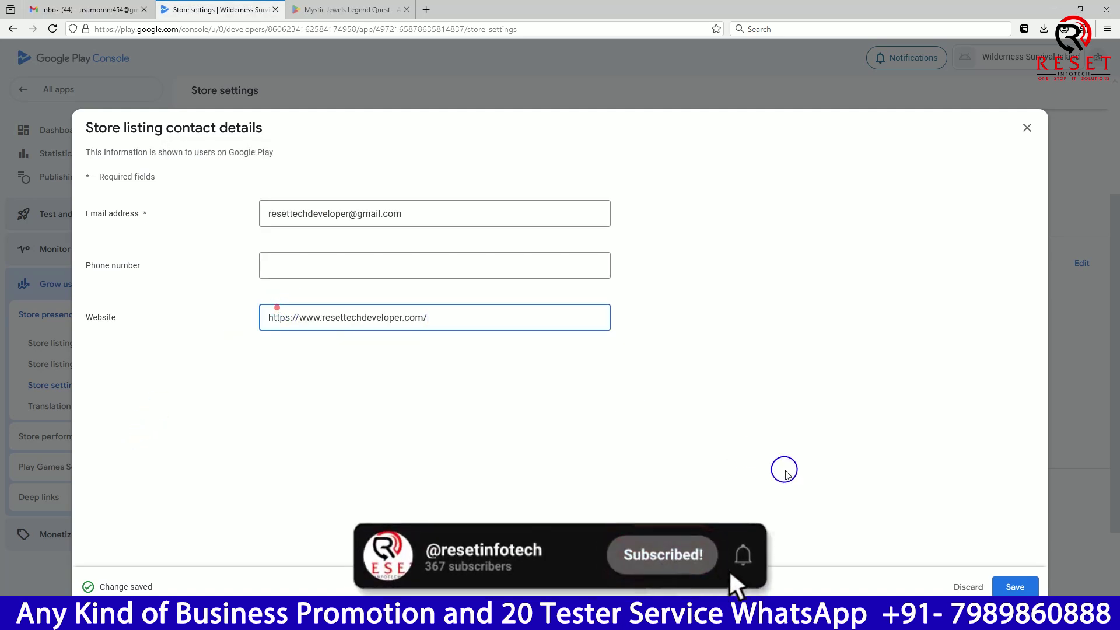
{"action": "left_click", "coordinate": [1026, 585]}
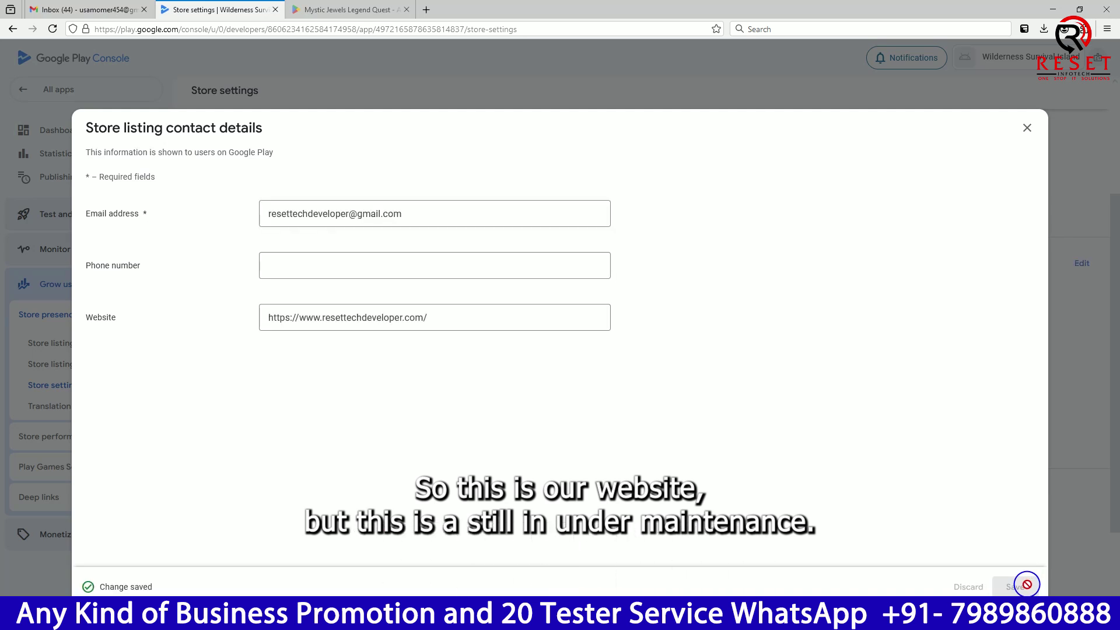
{"action": "left_click", "coordinate": [1028, 127]}
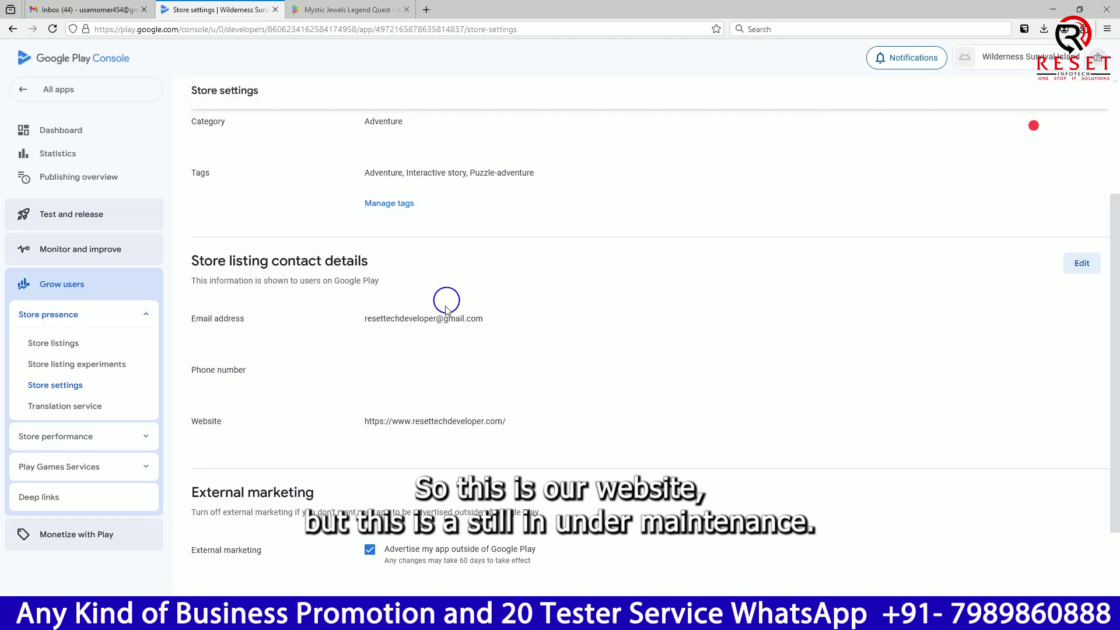
- Go back to the list of all apps and reopen the Wilderness Survival Island dashboard
{"action": "scroll", "coordinate": [539, 390], "scroll_direction": "down", "scroll_amount": 1}
{"action": "scroll", "coordinate": [539, 390], "scroll_direction": "up", "scroll_amount": 3}
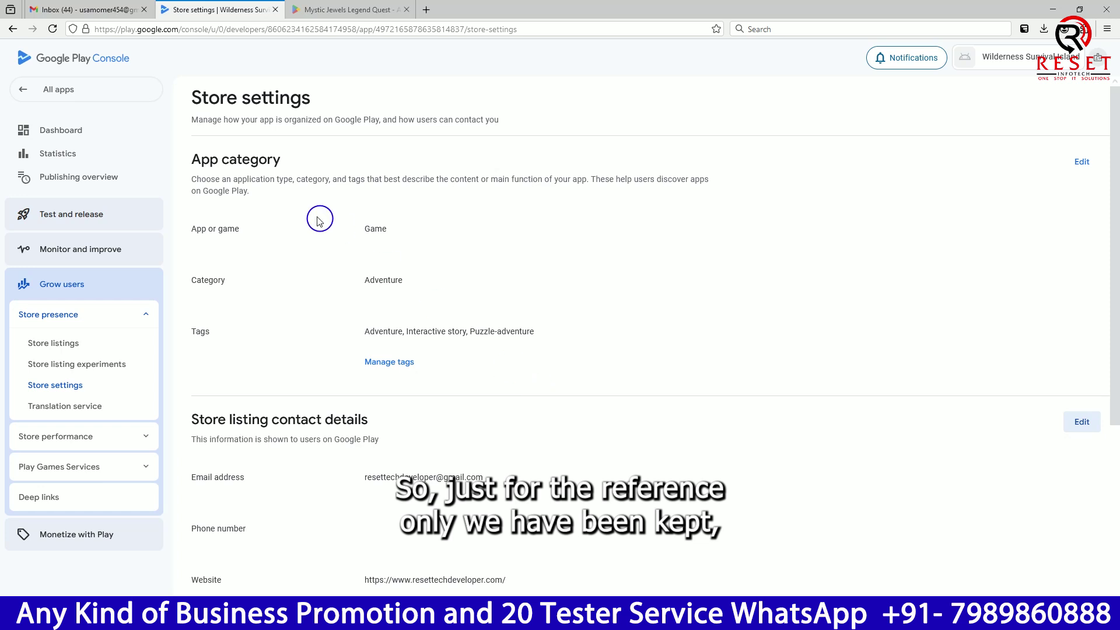
{"action": "left_click", "coordinate": [88, 89]}
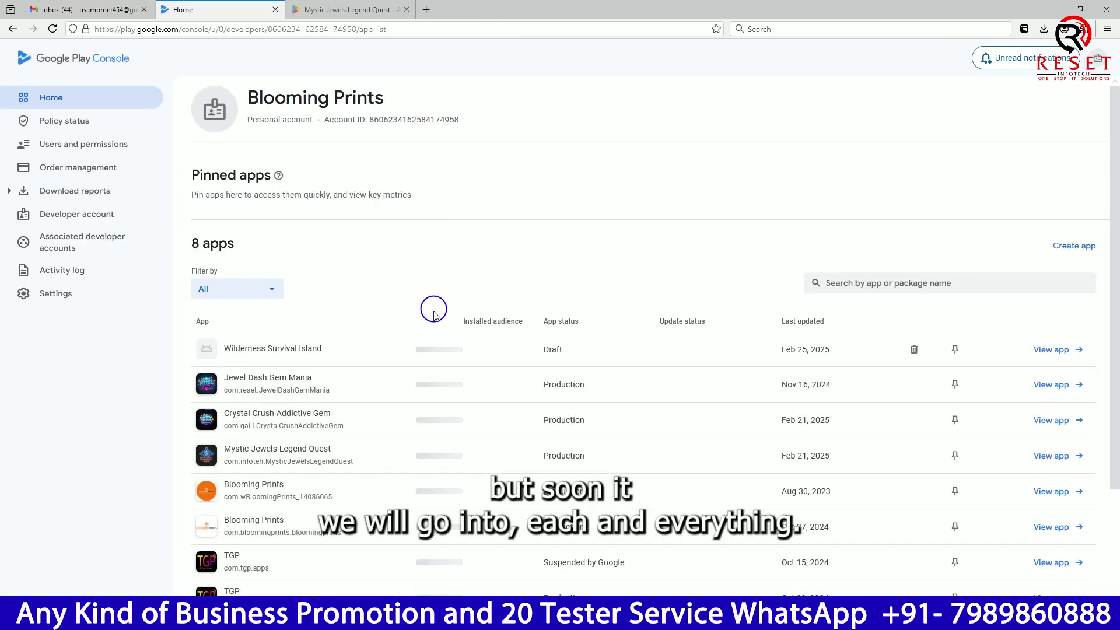
{"action": "left_click", "coordinate": [413, 351]}
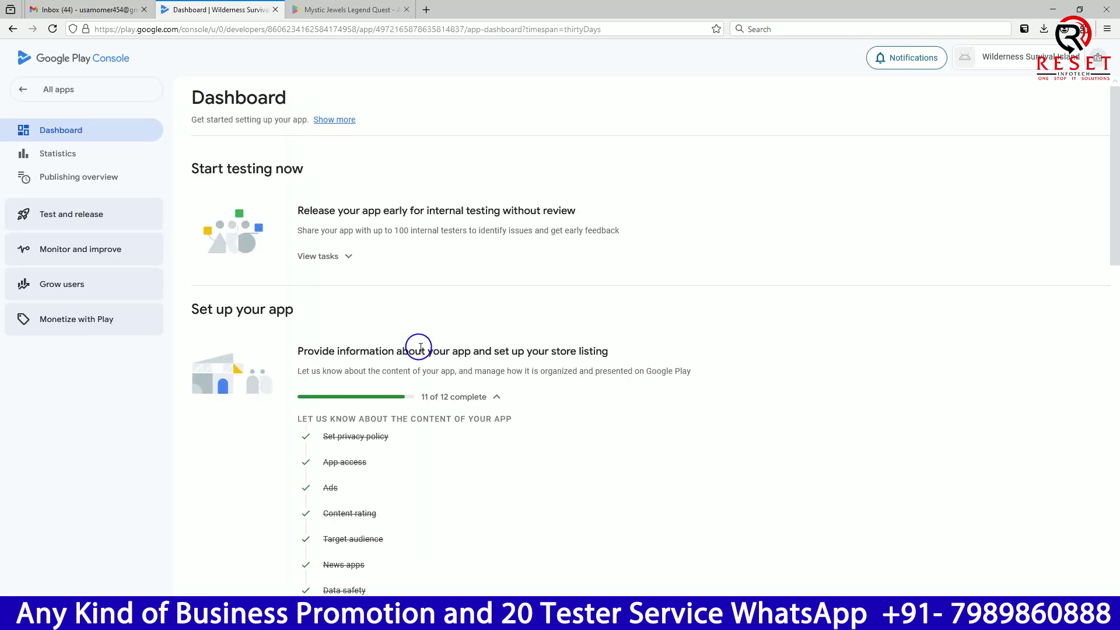
- Open the default store listing setup task and copy "🌴 Wilderness Survival Island 🏝 – Your Ultimate Survival Adventure!" from the Notepad info file as the short description
{"action": "scroll", "coordinate": [421, 348], "scroll_direction": "down", "scroll_amount": 4}
{"action": "left_click", "coordinate": [393, 516]}
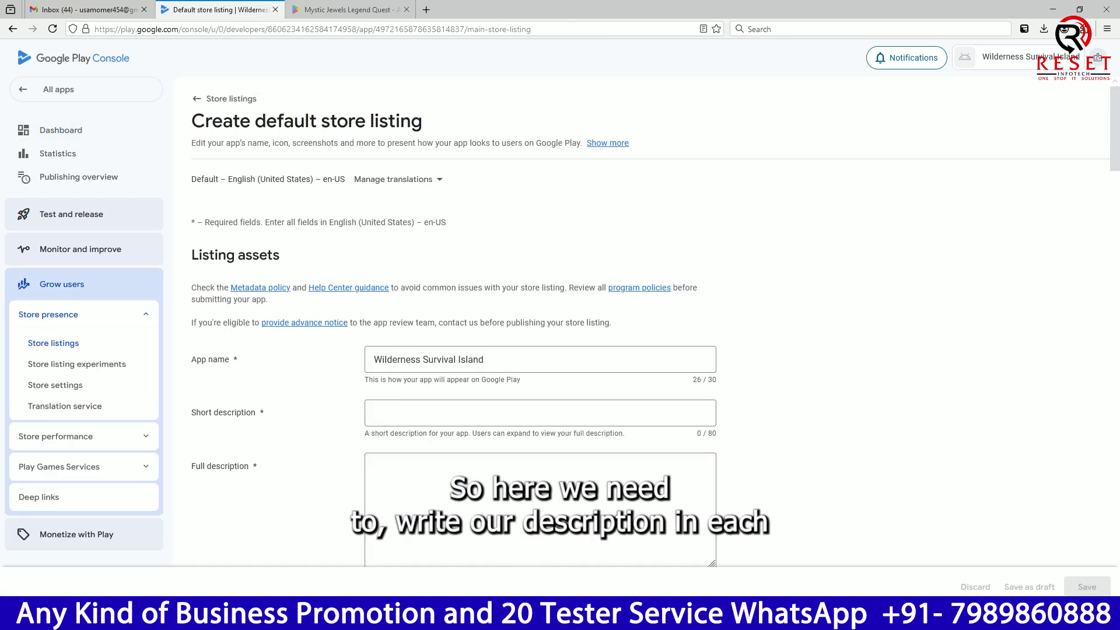
{"action": "key", "text": "alt+Tab"}
{"action": "left_click_drag", "start_coordinate": [514, 274], "coordinate": [170, 273]}
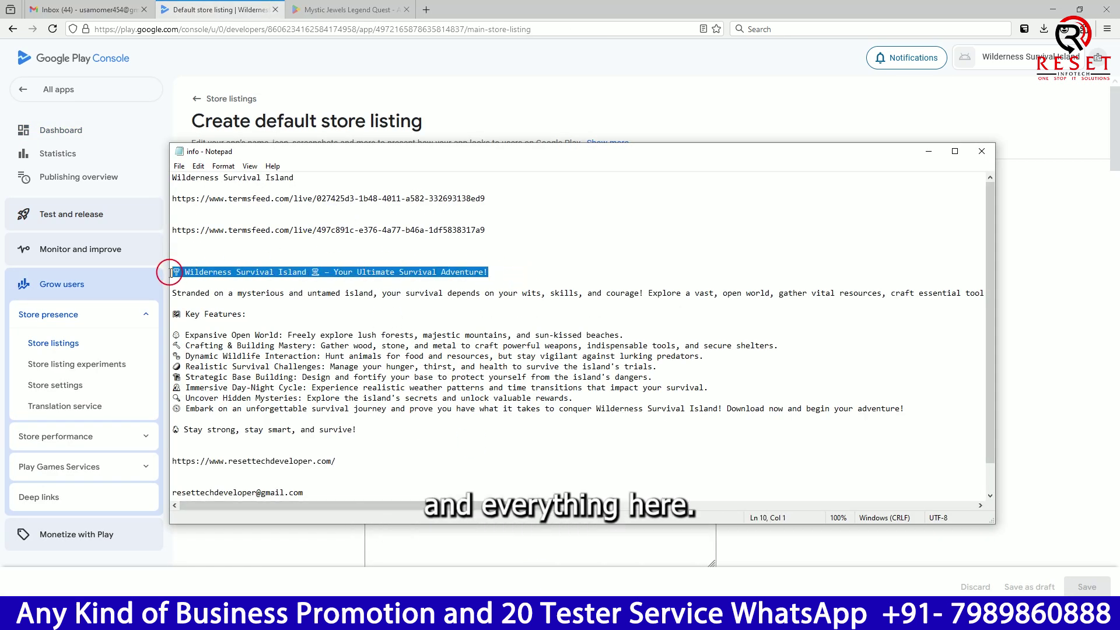
{"action": "left_click", "coordinate": [342, 82]}
{"action": "left_click", "coordinate": [382, 409]}
{"action": "type", "text": "🌴 Wilderness Survival Island 🏝 – Your Ultimate Survival Adventure!"}
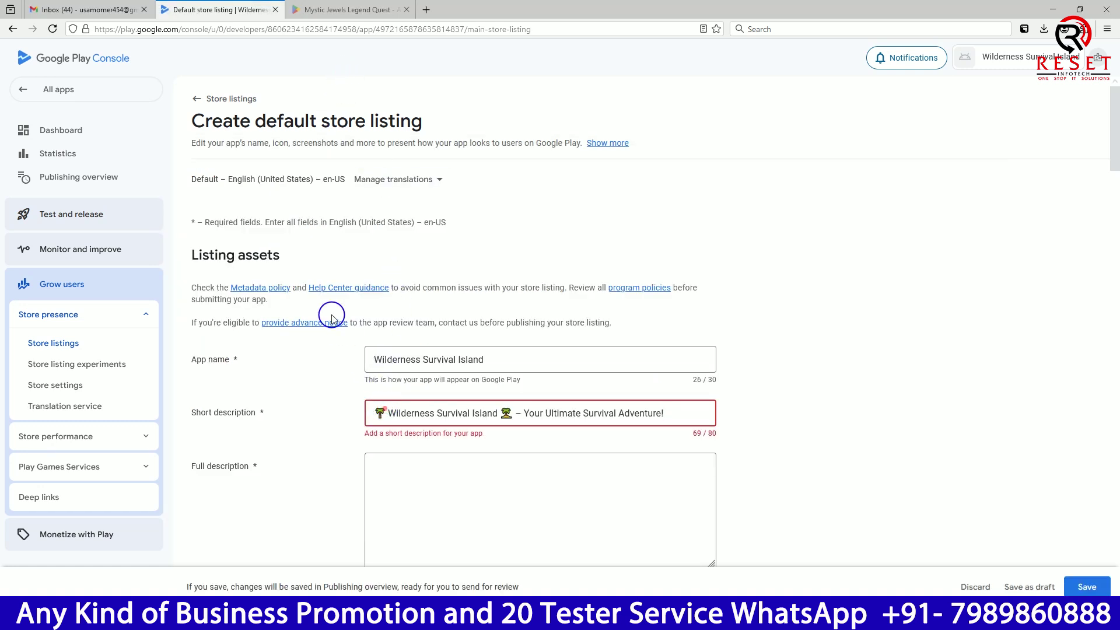
- Copy the text from the Wilderness Survival Island headline through "Stay strong, stay smart, and survive!" in the Notepad info file into the full description
{"action": "scroll", "coordinate": [331, 318], "scroll_direction": "down", "scroll_amount": 3}
{"action": "left_click", "coordinate": [560, 618]}
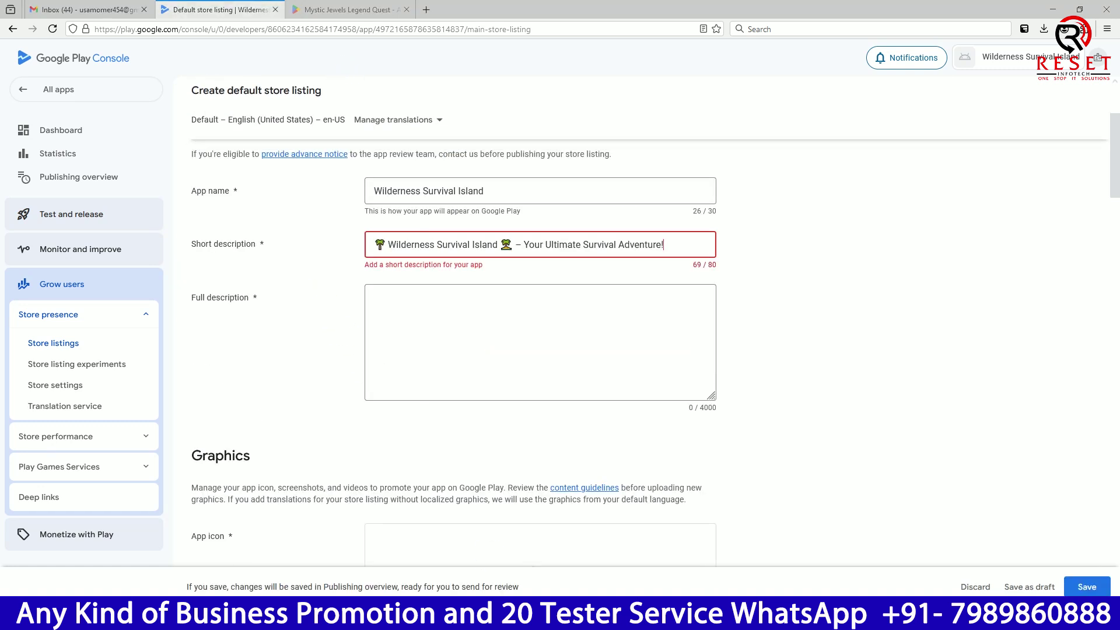
{"action": "left_click_drag", "start_coordinate": [373, 434], "coordinate": [178, 268]}
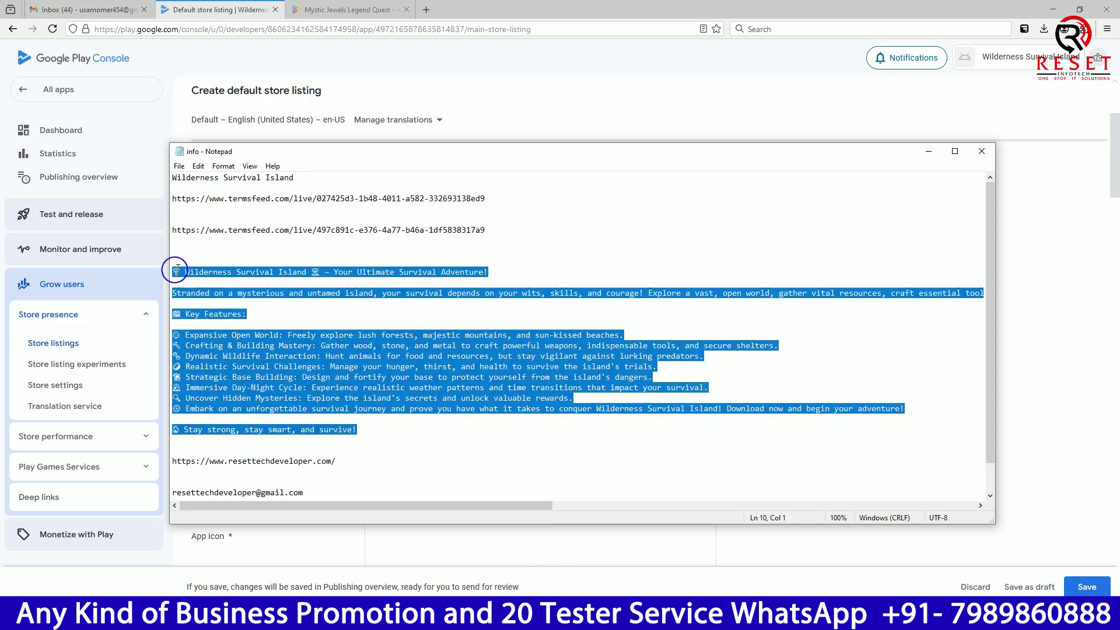
{"action": "left_click", "coordinate": [556, 64]}
{"action": "left_click", "coordinate": [484, 318]}
{"action": "key", "text": "ctrl+v"}
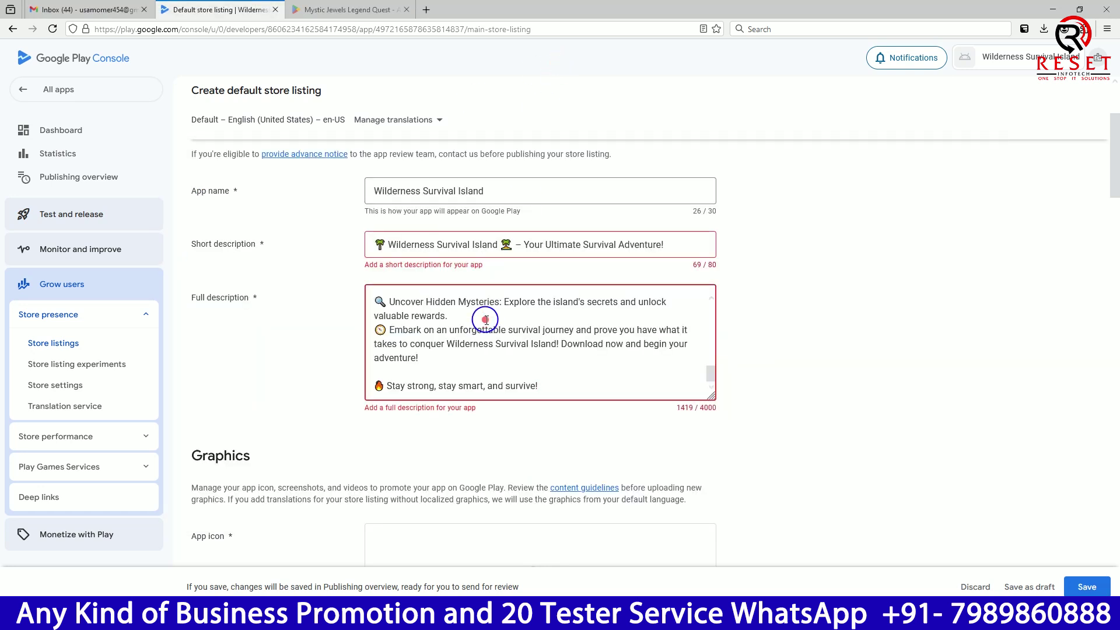
{"action": "key", "text": "Return"}
{"action": "key", "text": "Return"}
{"action": "key", "text": "alt+Tab"}
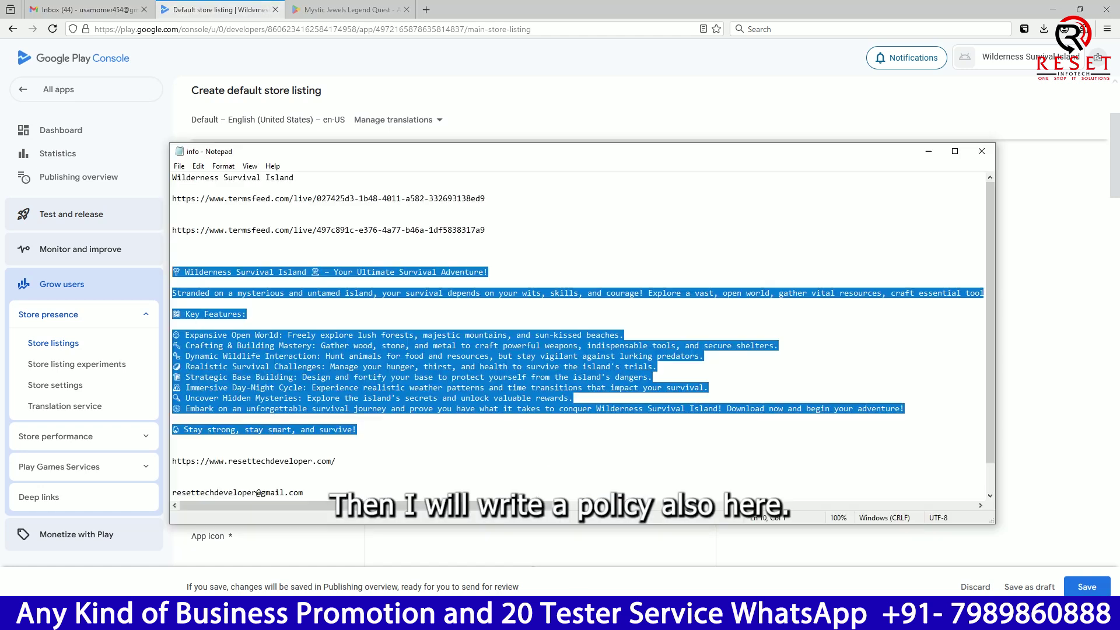
{"action": "left_click", "coordinate": [499, 198]}
{"action": "key", "text": "shift+Home"}
{"action": "key", "text": "ctrl+c"}
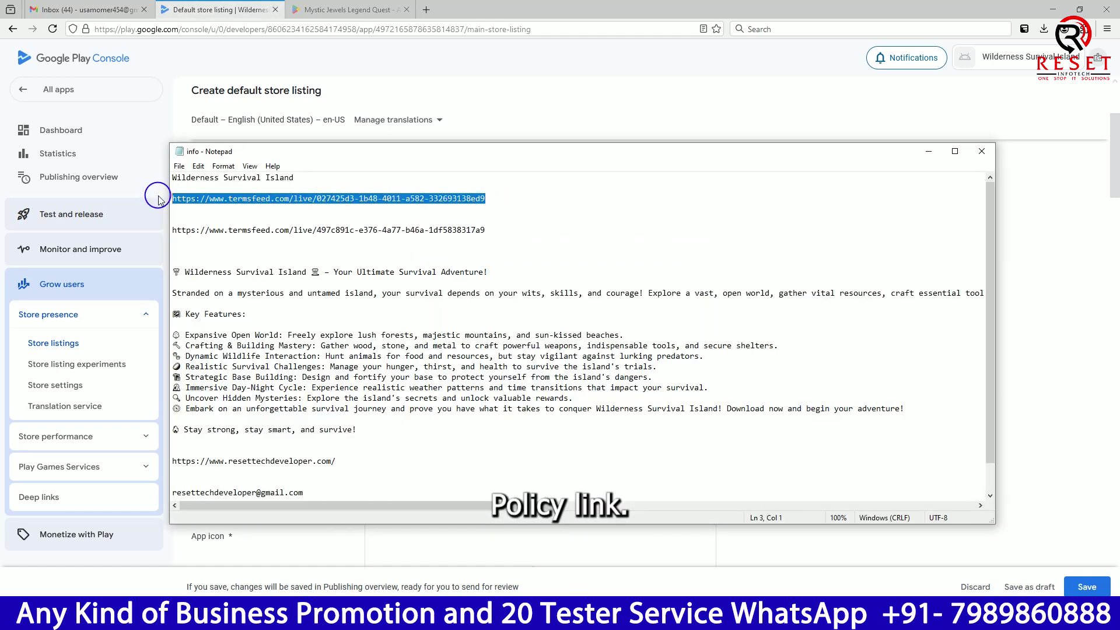
{"action": "left_click", "coordinate": [400, 380]}
{"action": "key", "text": "ctrl+v"}
- Upload the Wilderness Survival Island logo from the Survival Island folder as the app icon
{"action": "scroll", "coordinate": [323, 425], "scroll_direction": "down", "scroll_amount": 1}
{"action": "scroll", "coordinate": [323, 426], "scroll_direction": "down", "scroll_amount": 2}
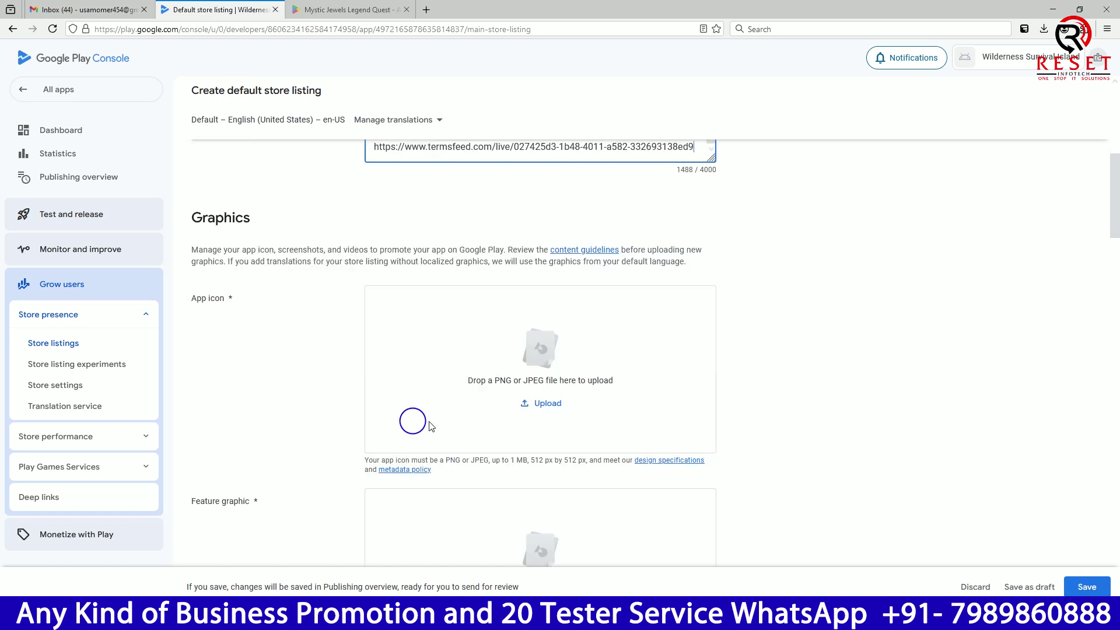
{"action": "left_click", "coordinate": [526, 406]}
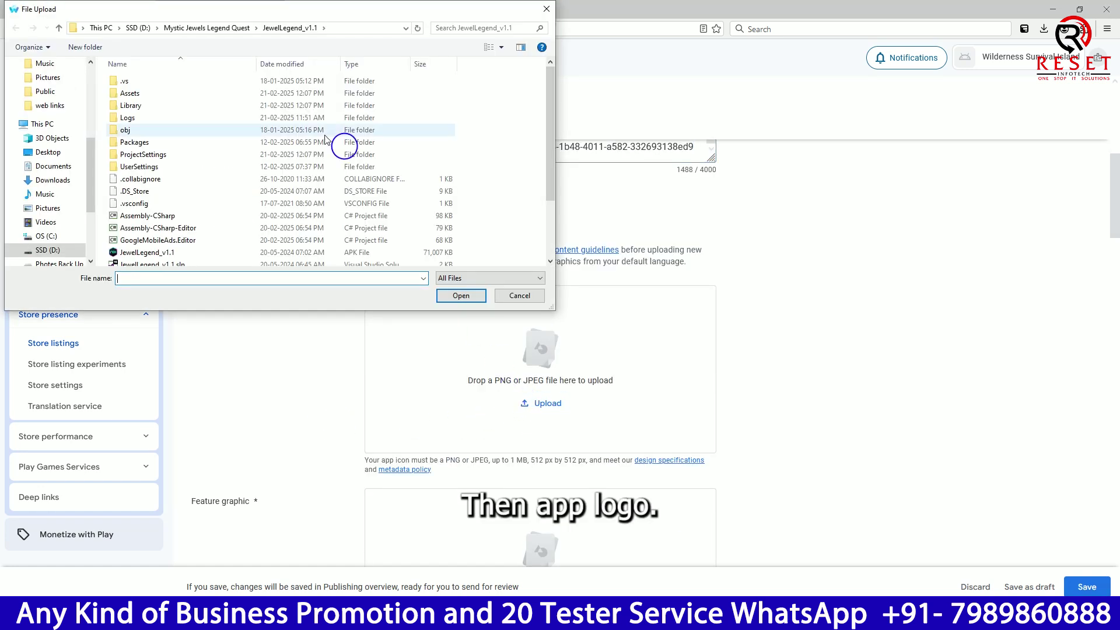
{"action": "scroll", "coordinate": [47, 113], "scroll_direction": "up", "scroll_amount": 5}
{"action": "left_click", "coordinate": [69, 186]}
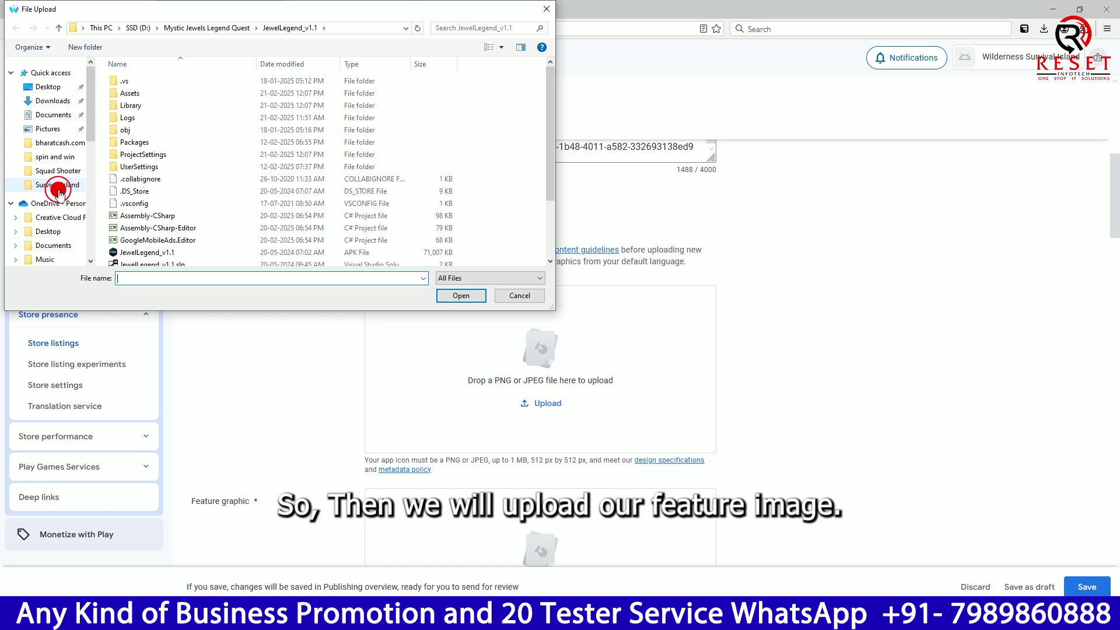
{"action": "double_click", "coordinate": [194, 162]}
- Upload the wide banner image "It sounds like you're excited about Jewel Fever Gem Hunter" from the iPhone 13 Pro Max folder as the feature graphic
{"action": "scroll", "coordinate": [299, 309], "scroll_direction": "down", "scroll_amount": 1}
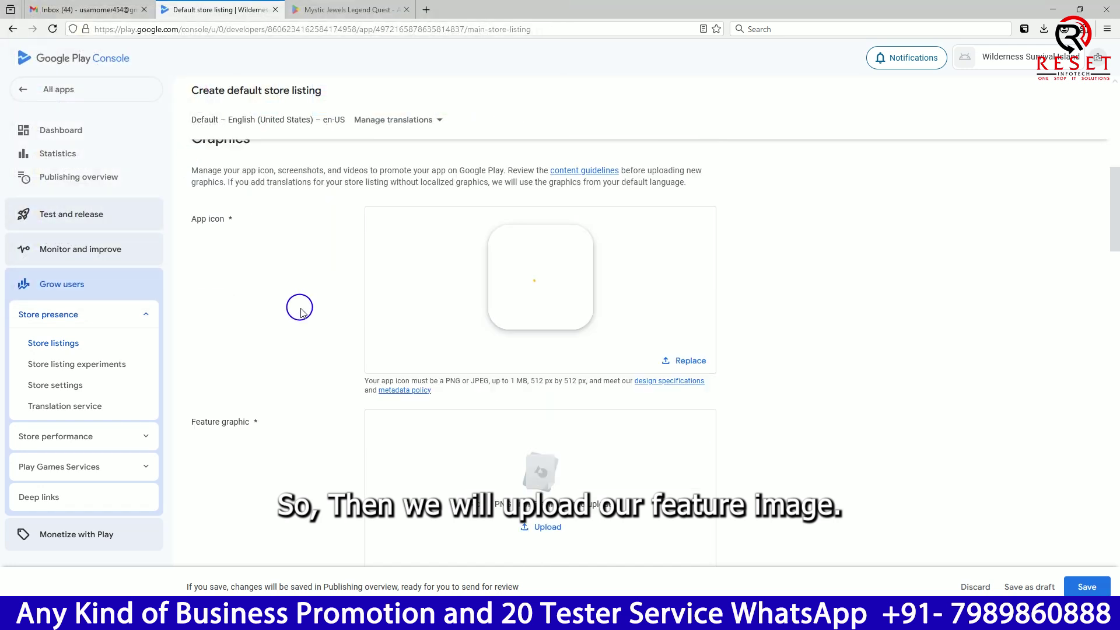
{"action": "left_click", "coordinate": [534, 525]}
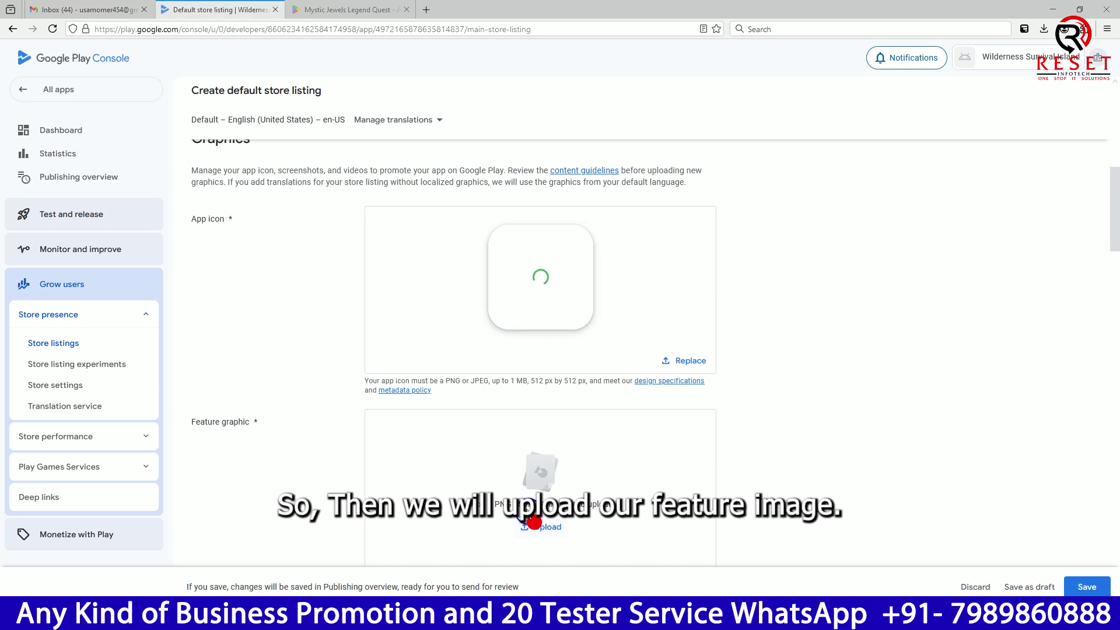
{"action": "left_click", "coordinate": [123, 100]}
{"action": "double_click", "coordinate": [124, 101]}
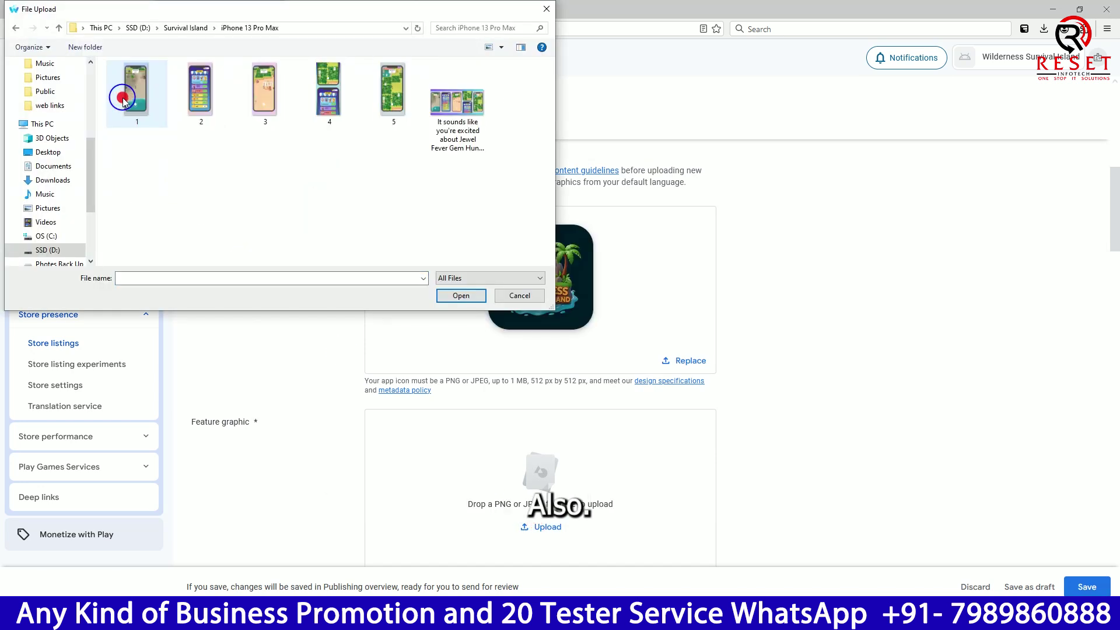
{"action": "double_click", "coordinate": [491, 108]}
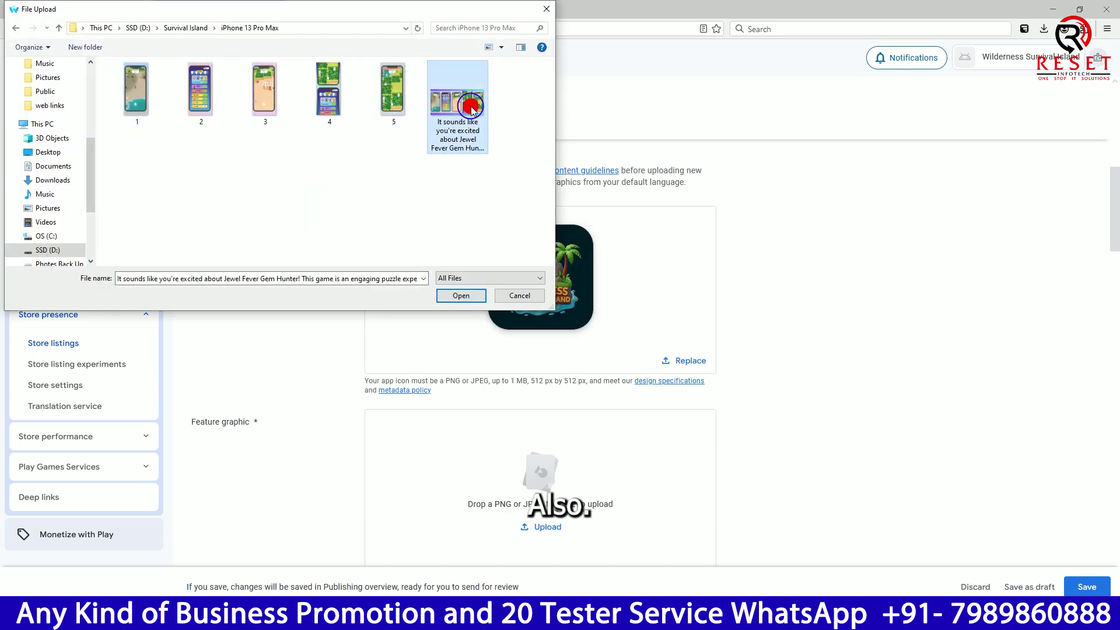
- Upload images 1 to 5 from the iPhone 13 Pro Max folder as the phone screenshots
{"action": "scroll", "coordinate": [244, 367], "scroll_direction": "down", "scroll_amount": 5}
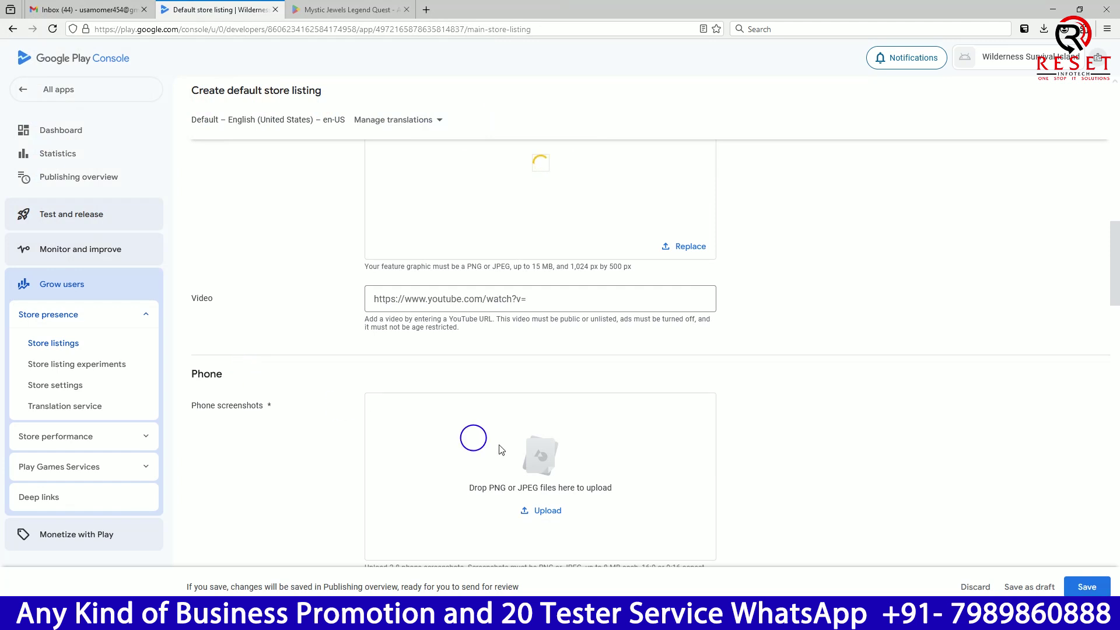
{"action": "left_click", "coordinate": [549, 512]}
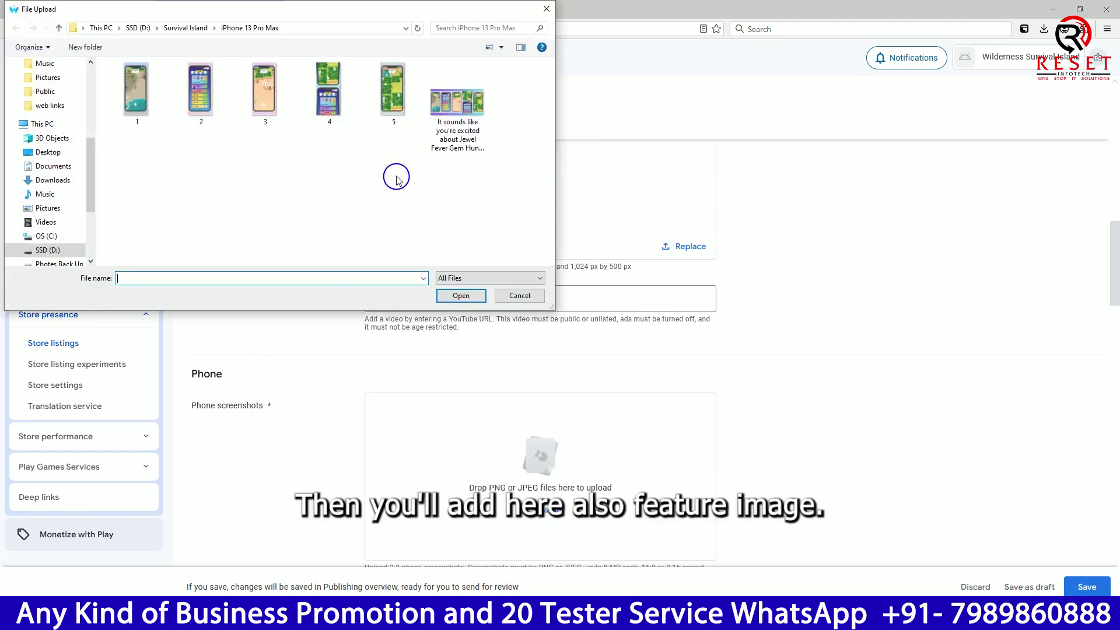
{"action": "left_click_drag", "start_coordinate": [392, 158], "coordinate": [105, 61]}
{"action": "left_click", "coordinate": [460, 296]}
- Upload images 1 to 5 from the iPhone 13 Pro Max folder as the 7-inch tablet screenshots
{"action": "scroll", "coordinate": [315, 291], "scroll_direction": "down", "scroll_amount": 5}
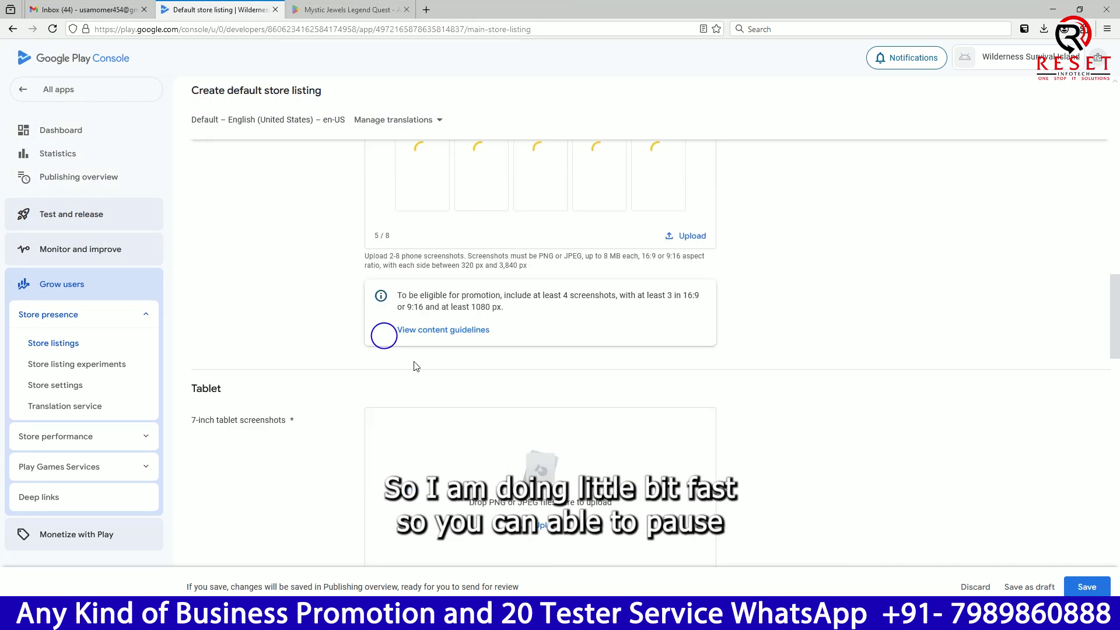
{"action": "left_click", "coordinate": [537, 523]}
{"action": "left_click_drag", "start_coordinate": [396, 143], "coordinate": [150, 87]}
{"action": "left_click", "coordinate": [438, 296]}
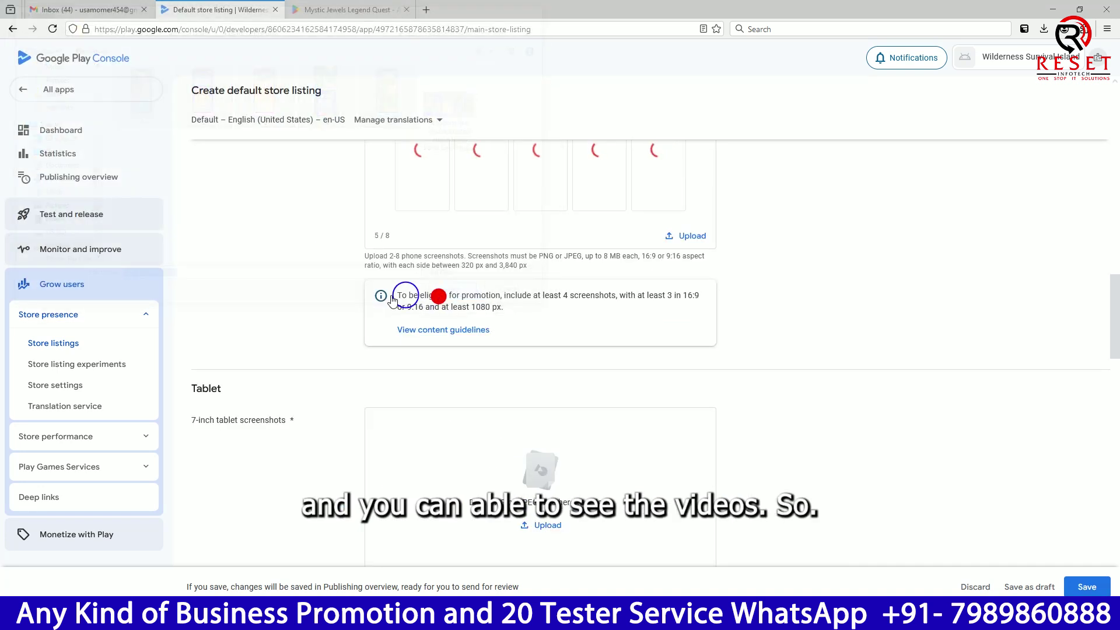
- Upload images 1 to 5 from the iPhone 13 Pro Max folder as the 10-inch tablet screenshots
{"action": "scroll", "coordinate": [315, 308], "scroll_direction": "up", "scroll_amount": 4}
{"action": "scroll", "coordinate": [315, 308], "scroll_direction": "down", "scroll_amount": 10}
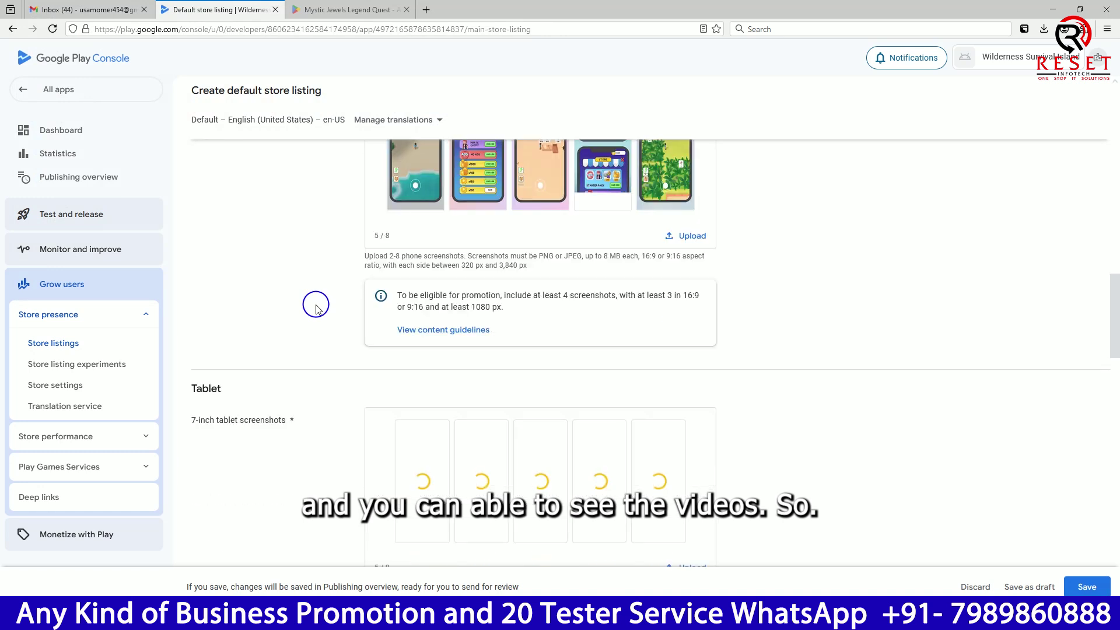
{"action": "left_click", "coordinate": [539, 416]}
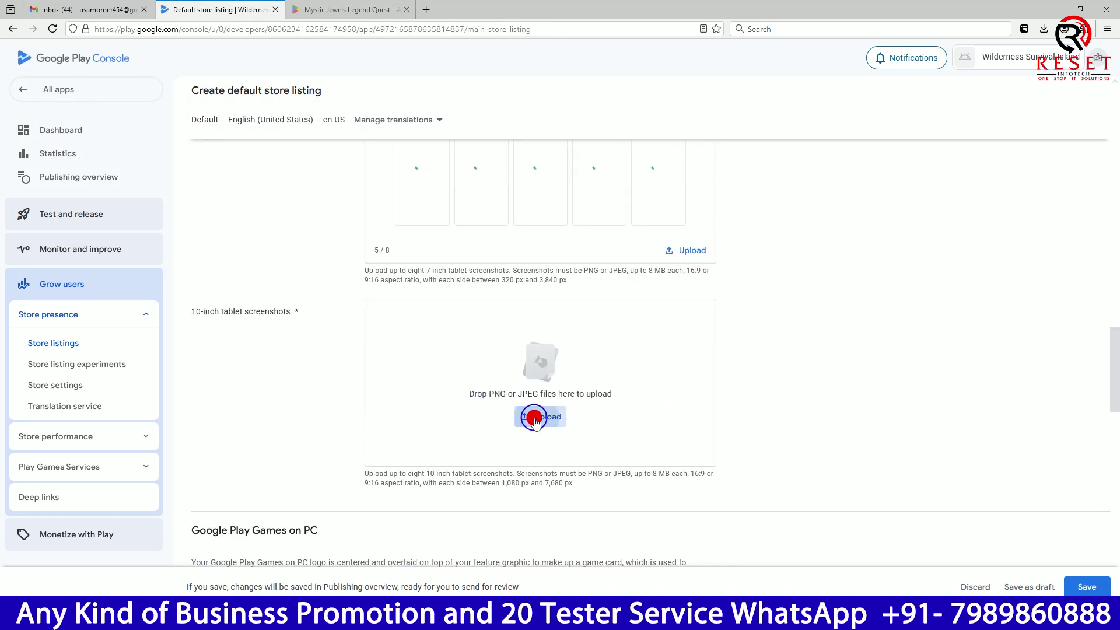
{"action": "left_click_drag", "start_coordinate": [348, 152], "coordinate": [139, 98]}
{"action": "left_click", "coordinate": [443, 295]}
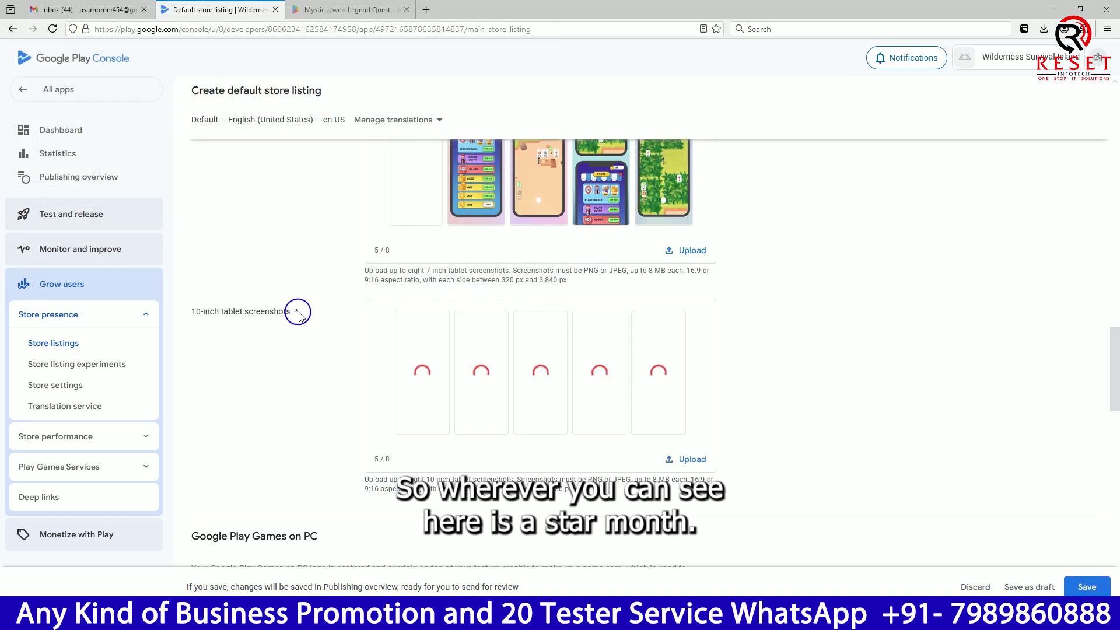